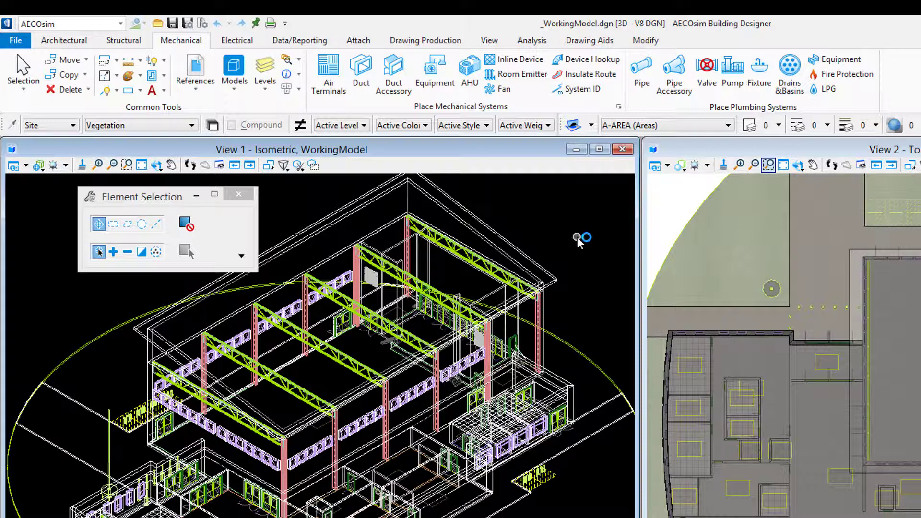
- Maximize the isometric View 1 and apply a shaded display style with material textures and visible edges to the building model
click(599, 149)
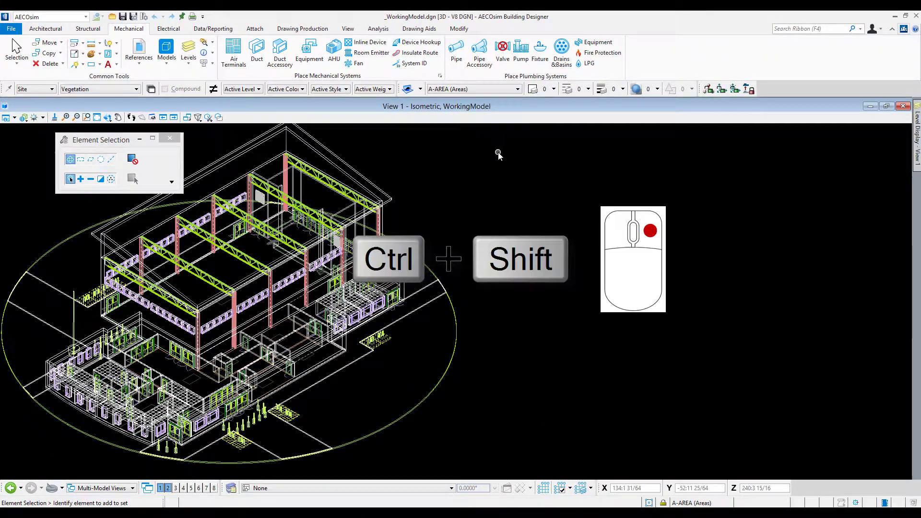
ctrl+shift+right_click(499, 153)
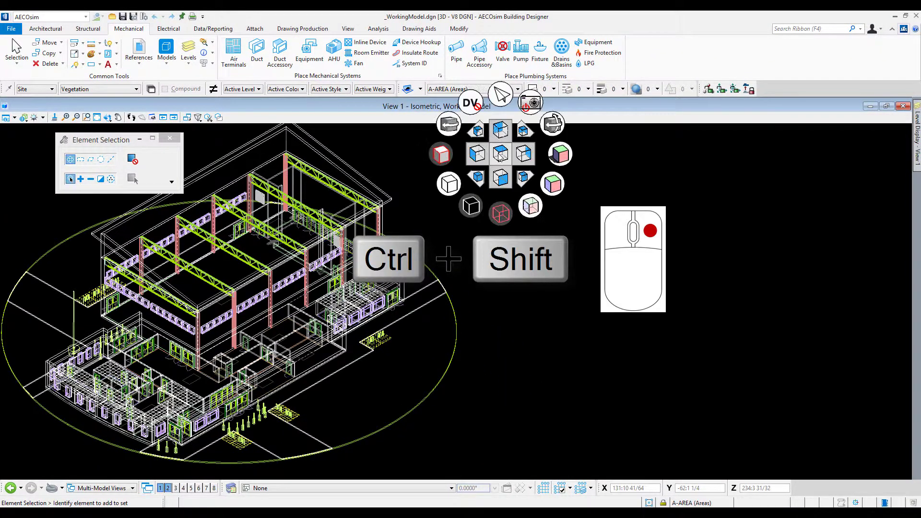
click(552, 183)
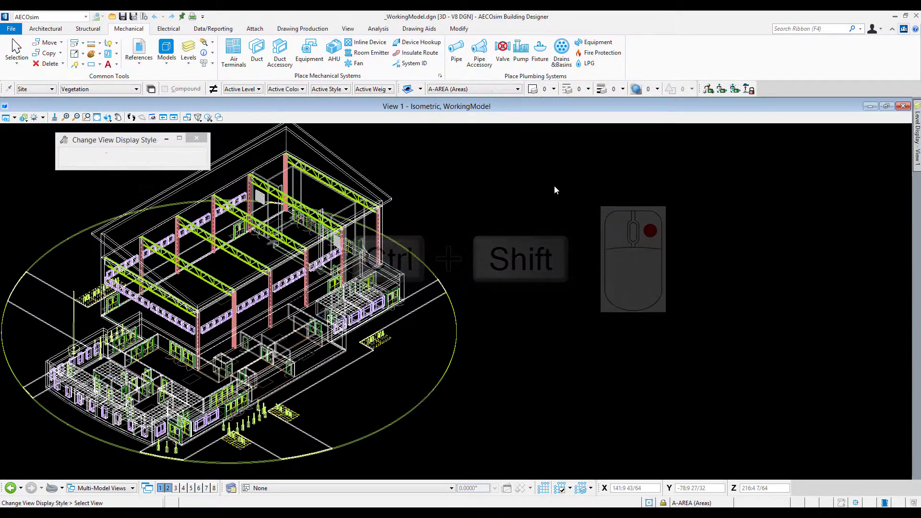
click(554, 186)
middle_drag(418, 288, 844, 301)
scroll(844, 301, down, 1)
scroll(824, 299, up, 1)
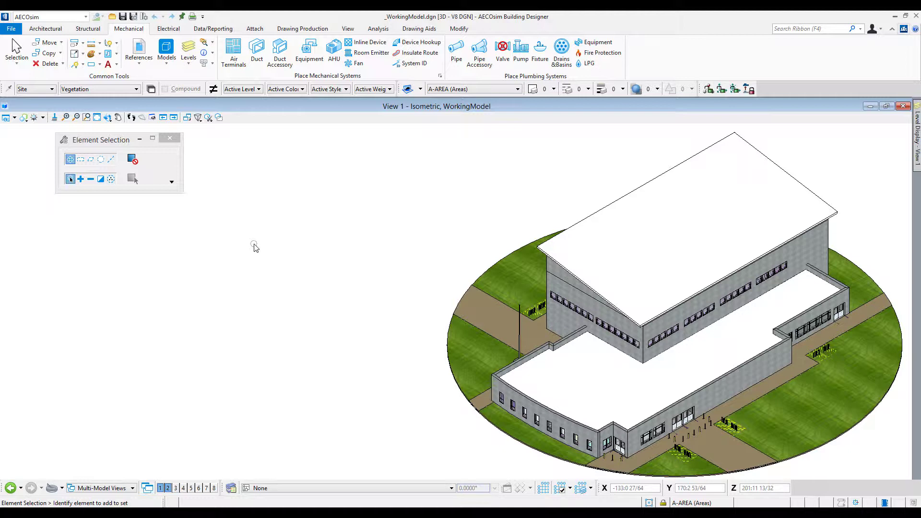
- Open the list of references with its hierarchy shown and expand the _WorkingModel.dgn entry
click(142, 47)
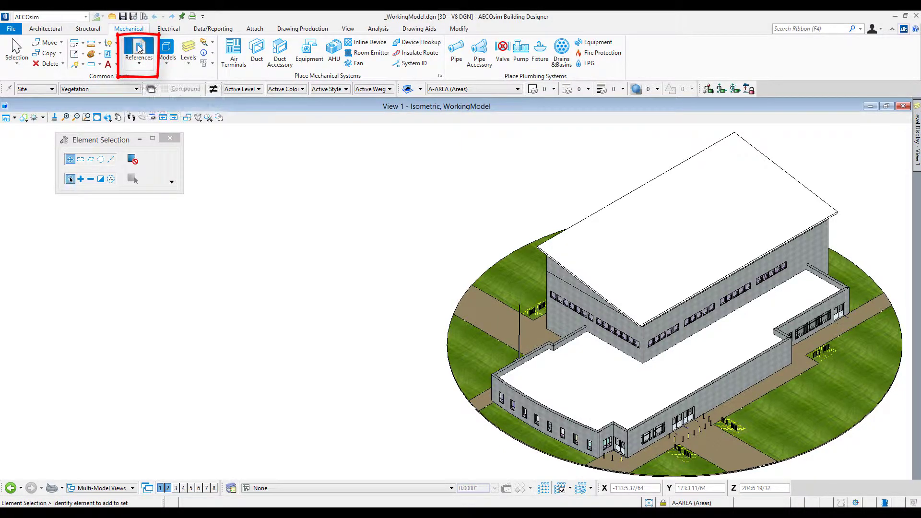
drag(192, 20, 124, 35)
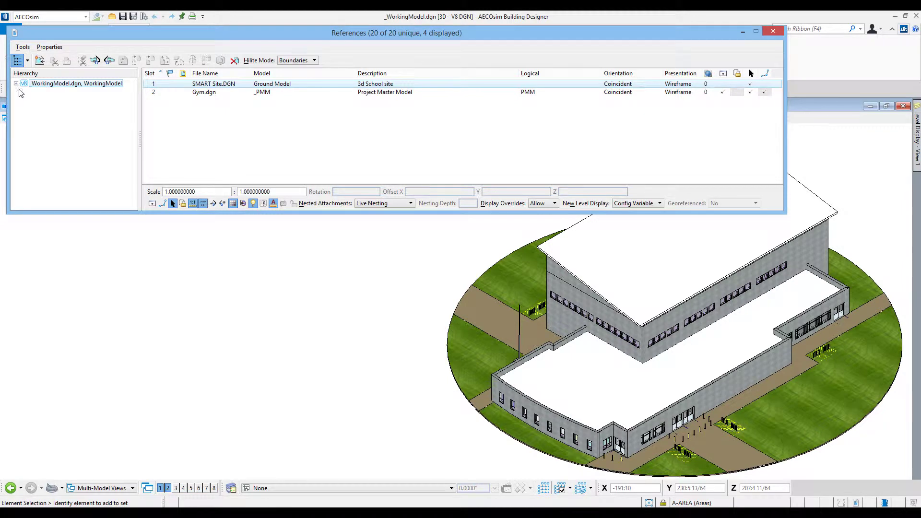
click(18, 61)
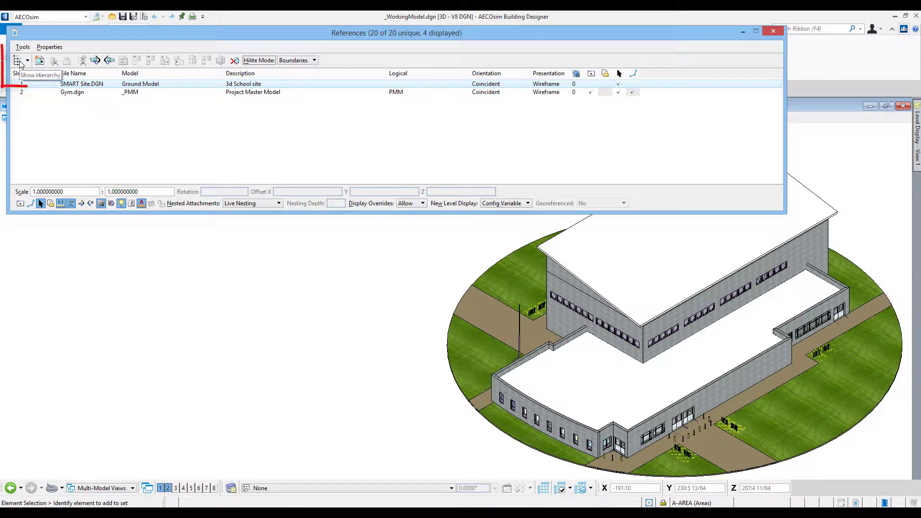
click(18, 61)
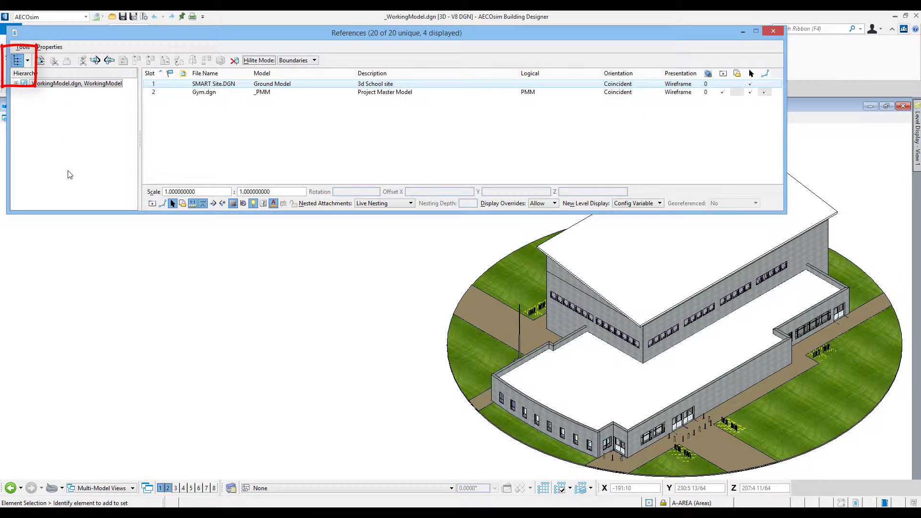
click(16, 83)
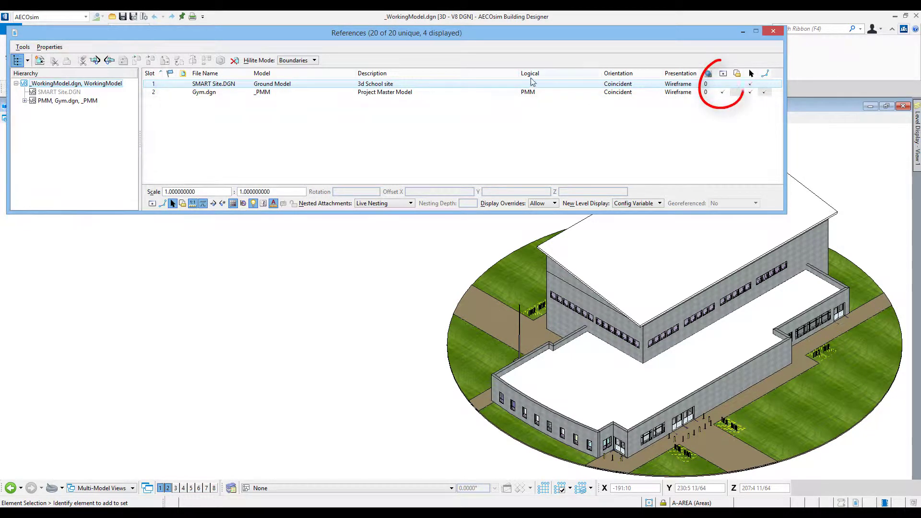
- Narrow the Description and Model columns of the reference list and reduce the width of the References dialog
drag(516, 74, 446, 77)
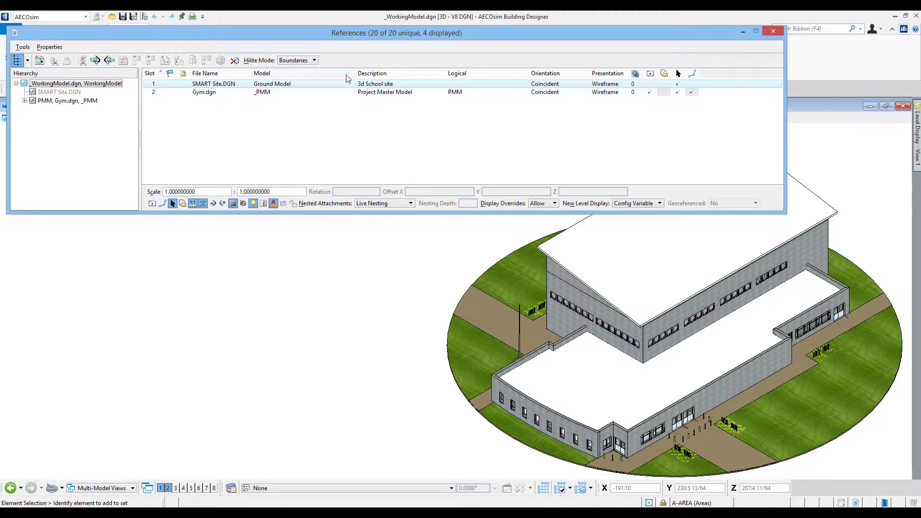
drag(355, 75, 321, 130)
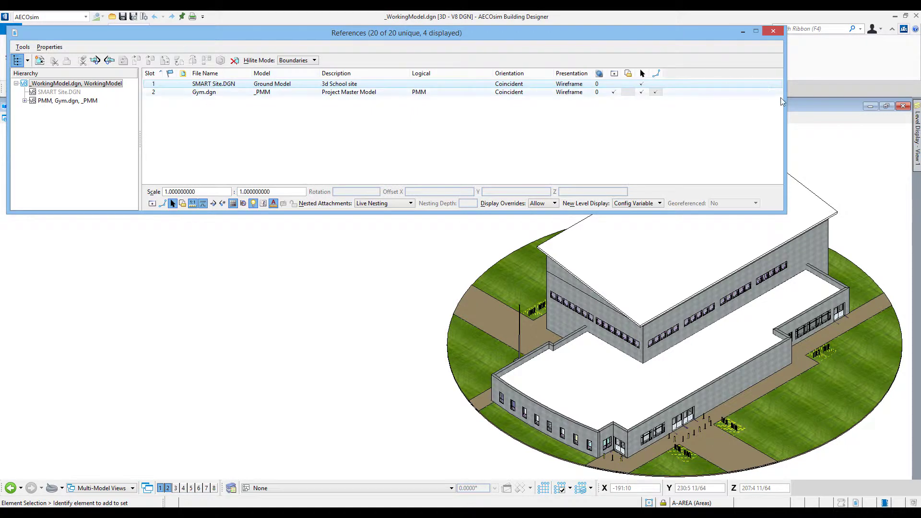
drag(785, 97, 685, 148)
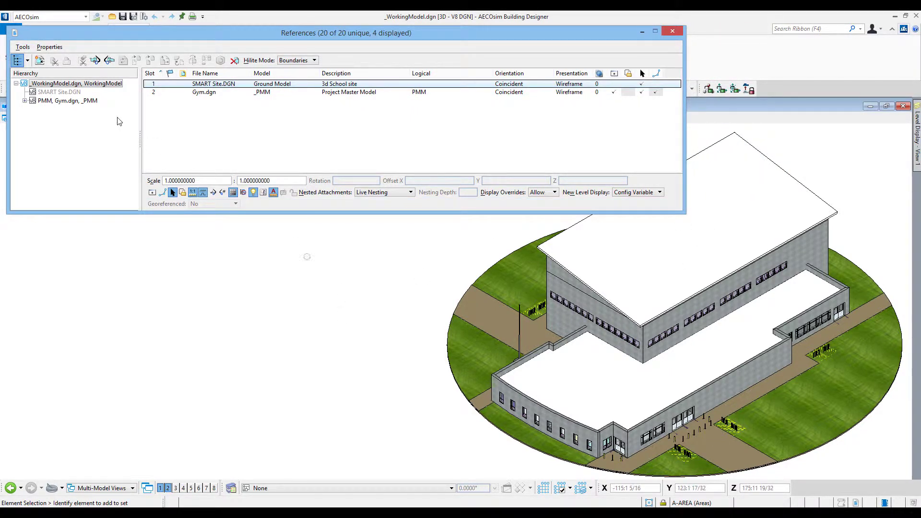
- Expand the PMM reference of Gym.dgn and turn on the display of its nested Gym-HVAC.dgn master model
click(24, 102)
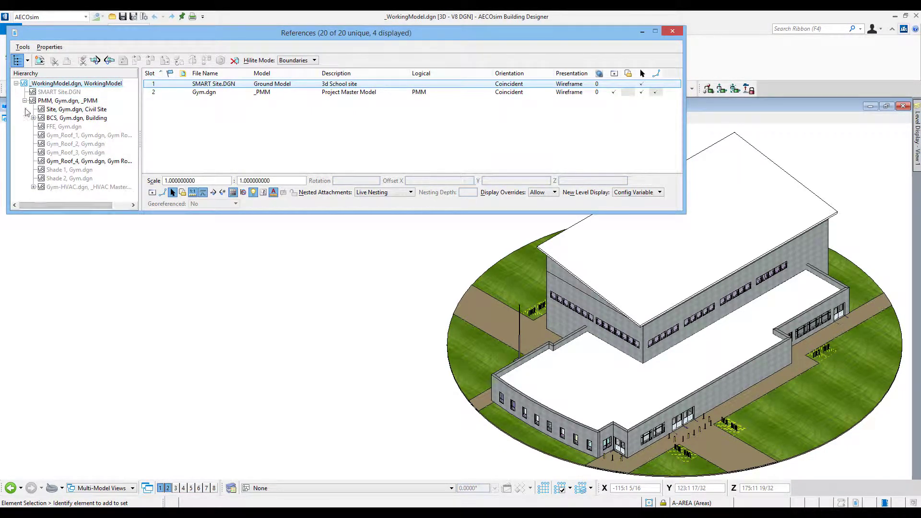
click(62, 101)
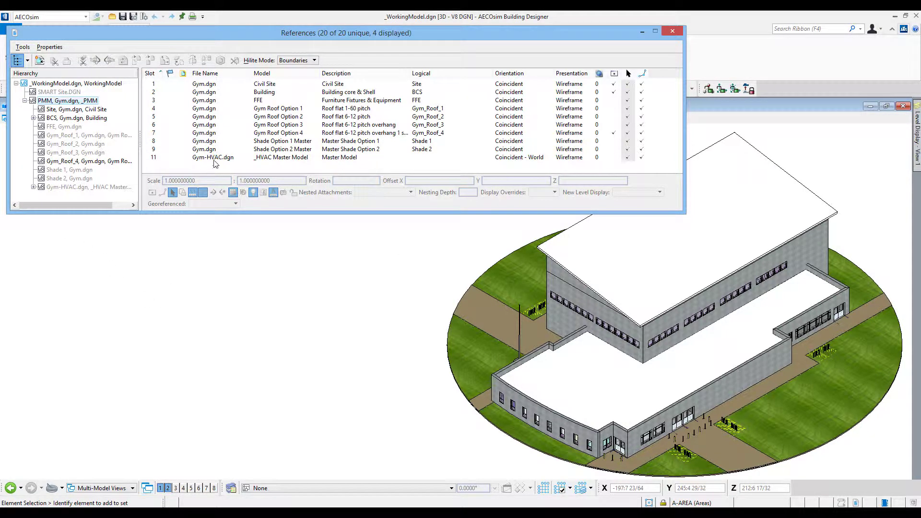
click(214, 158)
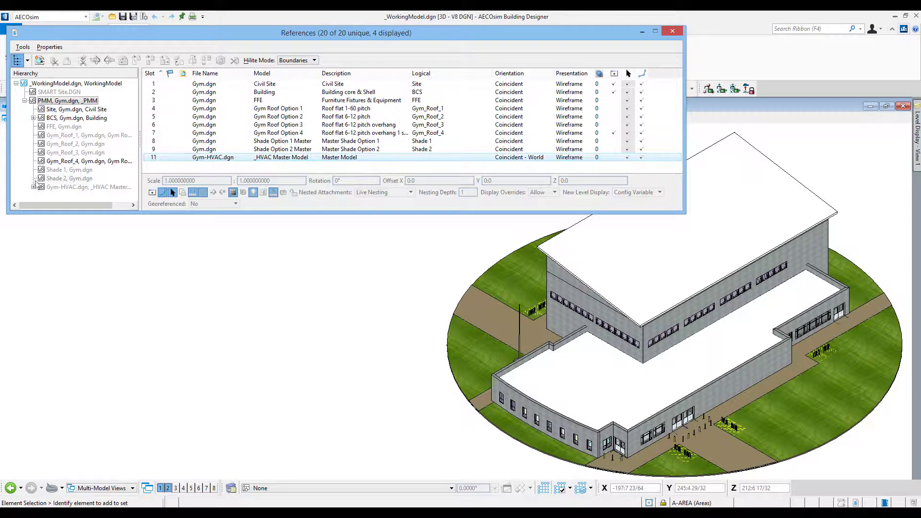
click(33, 188)
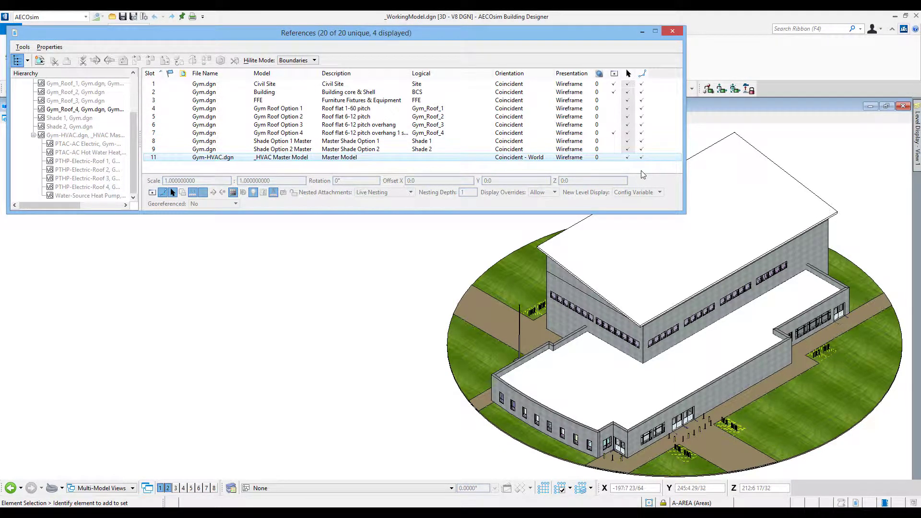
click(613, 157)
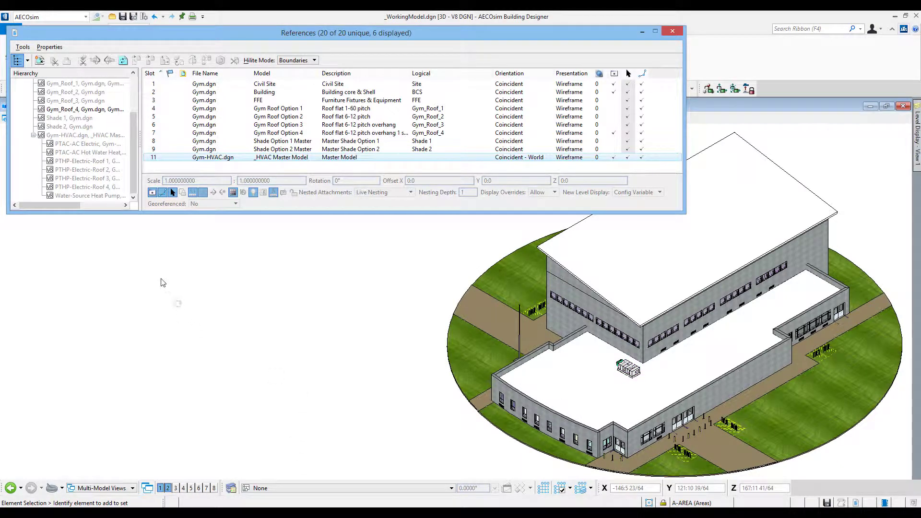
- Select the PTAC-AC Electric Heat reference nested in the HVAC Master Model and widen the Model and Description columns
click(59, 137)
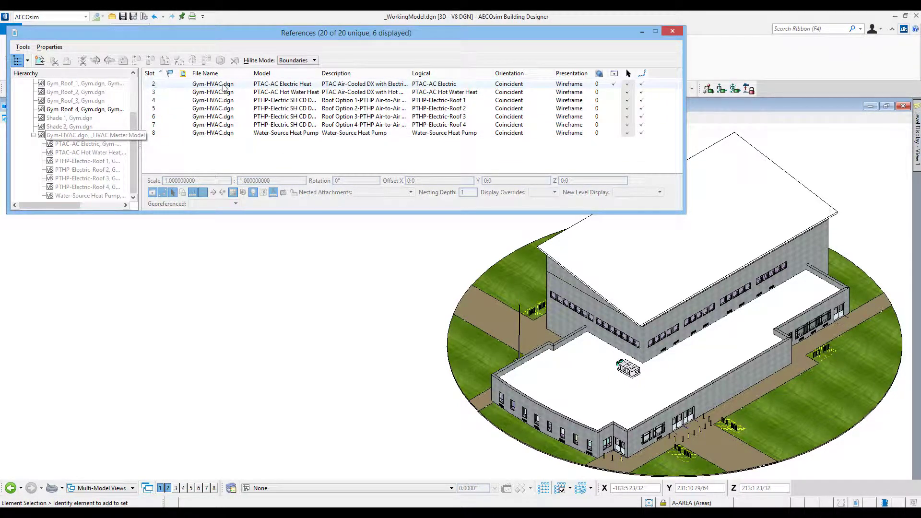
drag(253, 70, 243, 80)
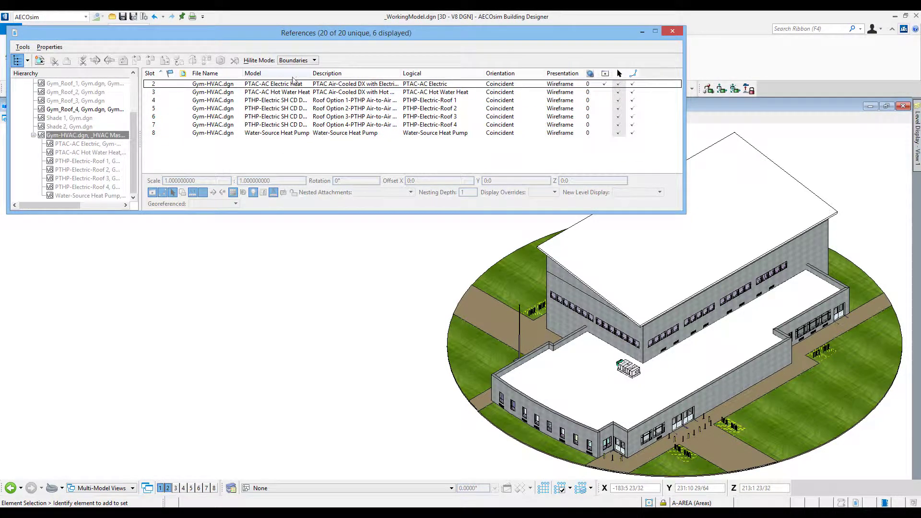
drag(311, 73, 338, 91)
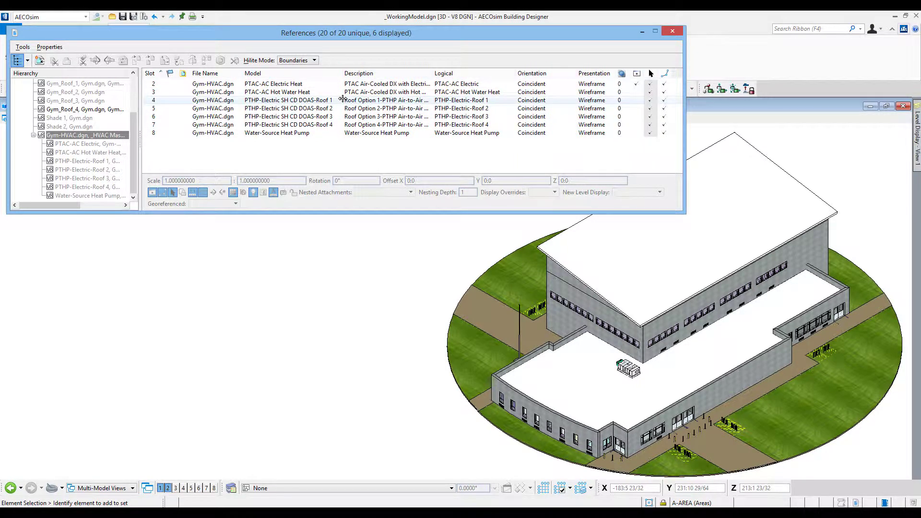
drag(431, 74, 422, 114)
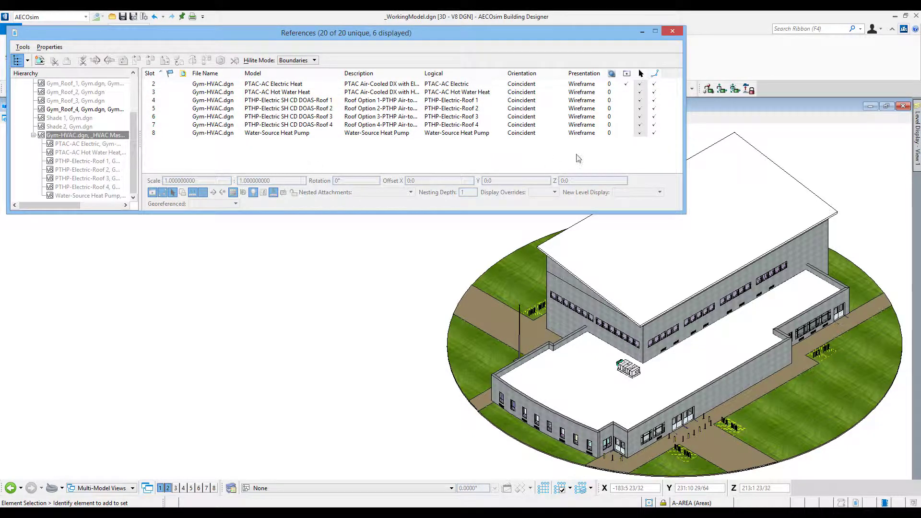
click(272, 86)
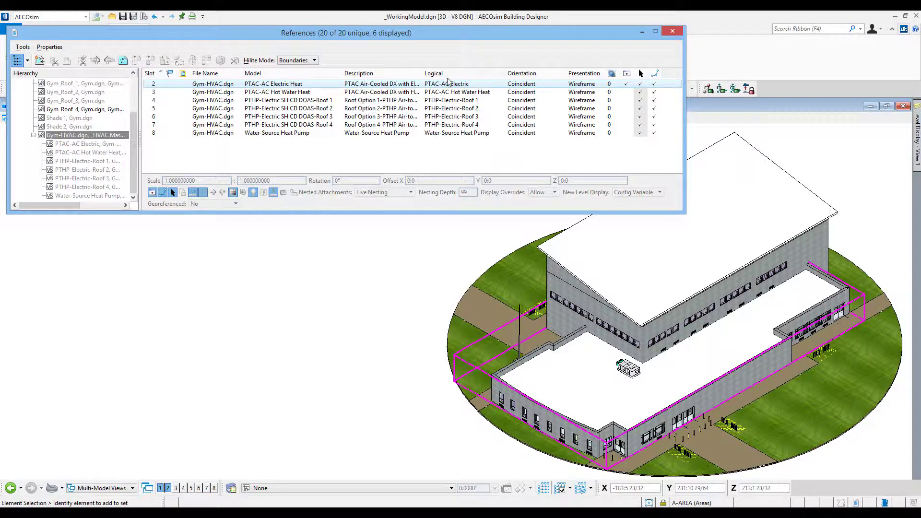
drag(418, 73, 464, 72)
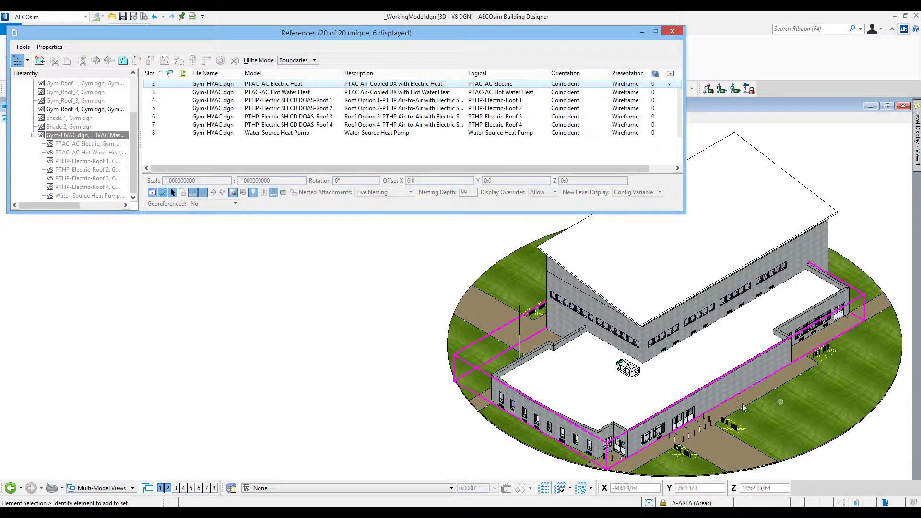
- Examine the HVAC unit on the flat roof and the louvered wall units below the exterior windows up close
scroll(628, 378, up, 6)
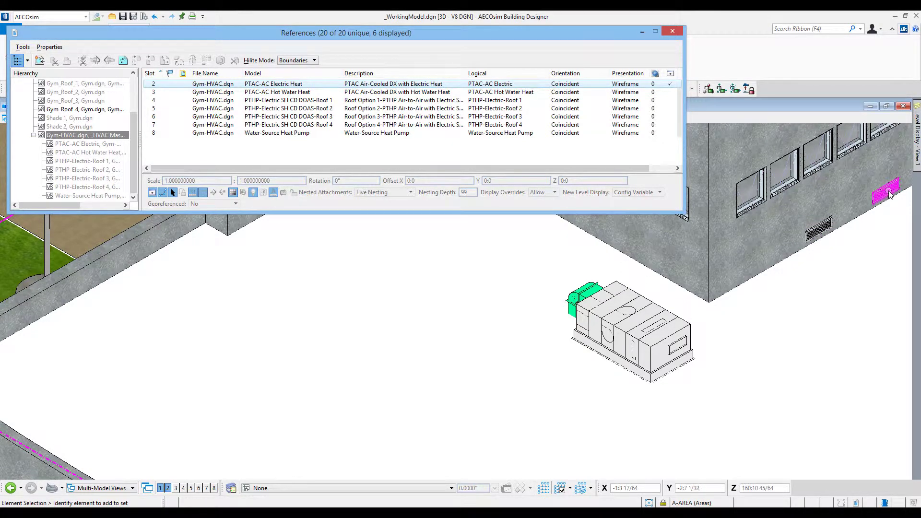
mouse_move(823, 228)
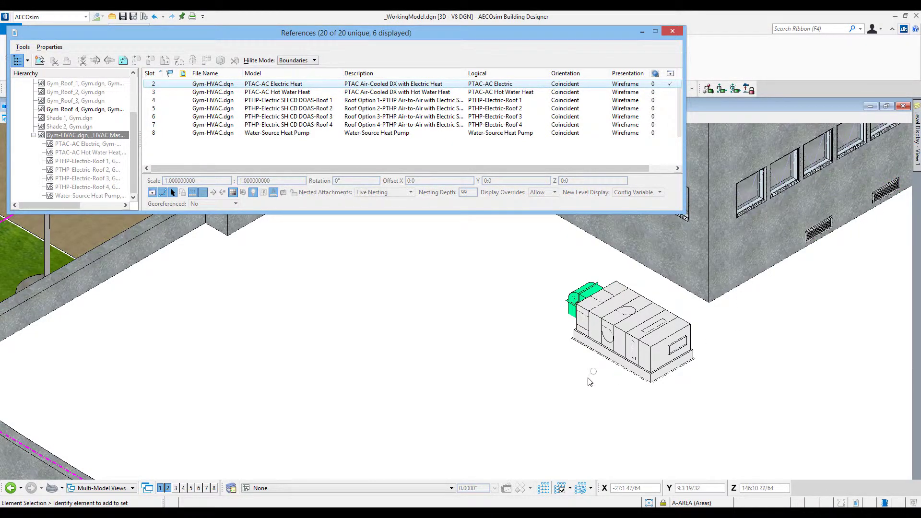
scroll(589, 378, down, 3)
middle_drag(541, 429, 466, 237)
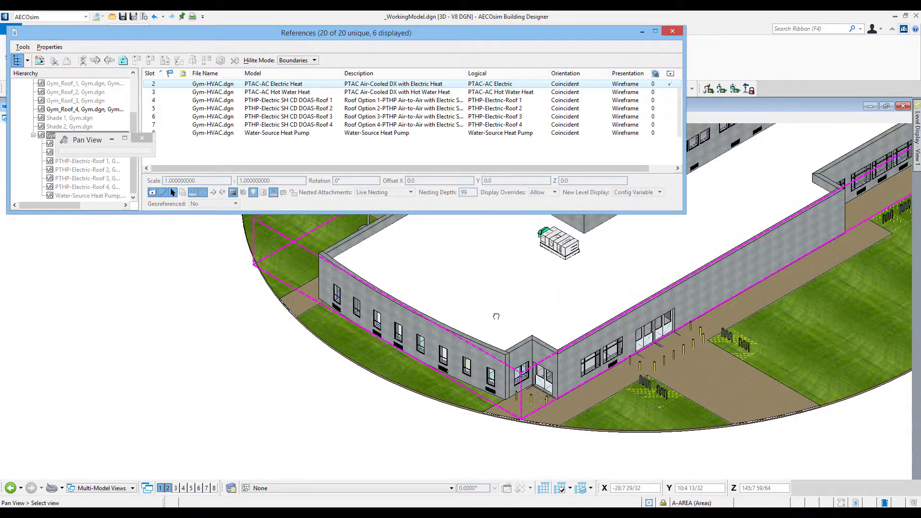
scroll(492, 392, up, 4)
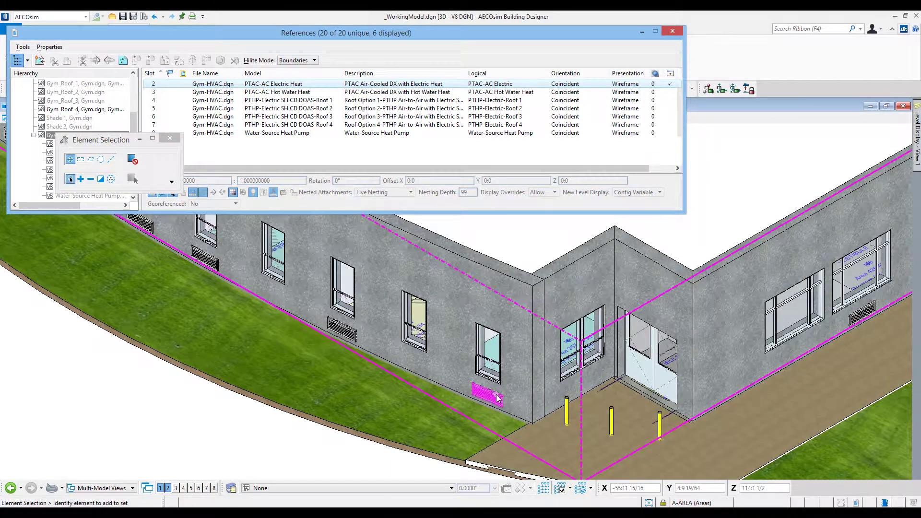
mouse_move(497, 396)
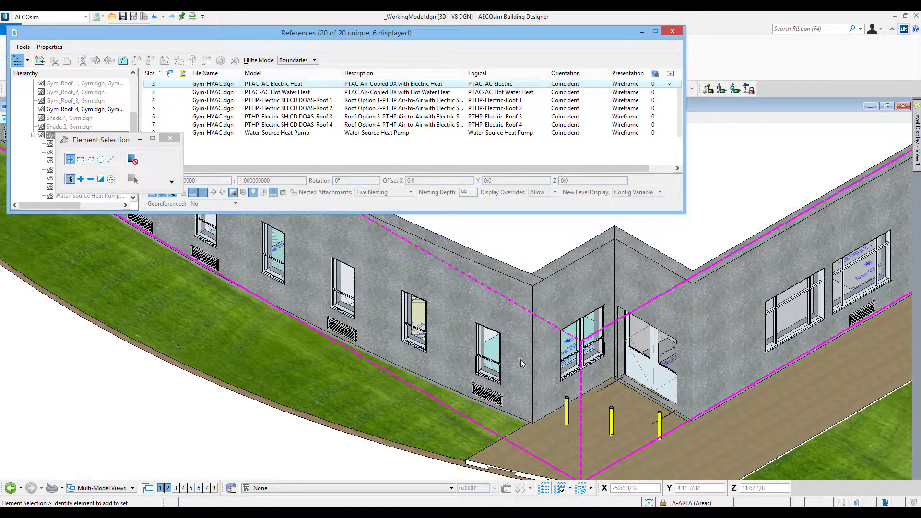
mouse_move(520, 358)
middle_down()
mouse_move(518, 350)
mouse_move(519, 368)
middle_up()
scroll(491, 390, up, 6)
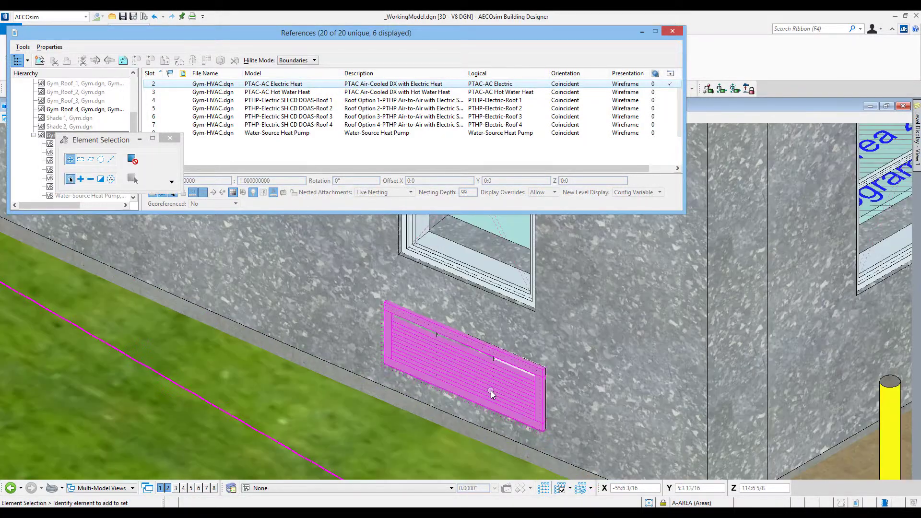
right_click(530, 372)
click(592, 340)
drag(569, 354, 497, 390)
middle_drag(488, 397, 500, 358)
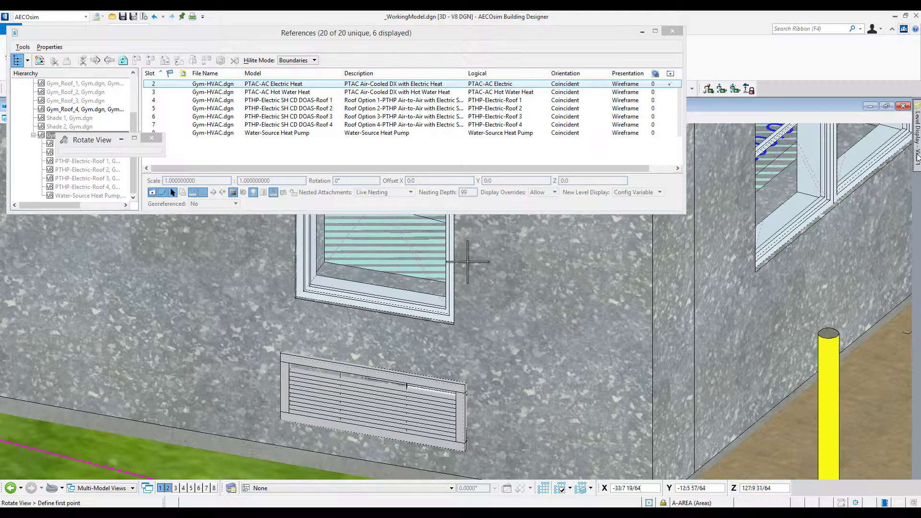
- Turn off the A-WALL, A-WALL-FULL and A-WALL-OPEN-LVRS levels of the PMM reference in the level display
mouse_move(917, 153)
click(866, 164)
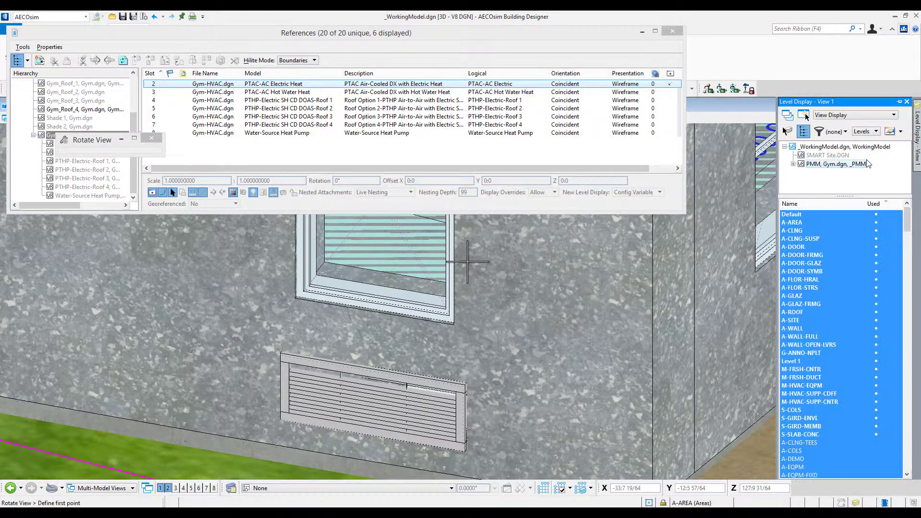
click(801, 328)
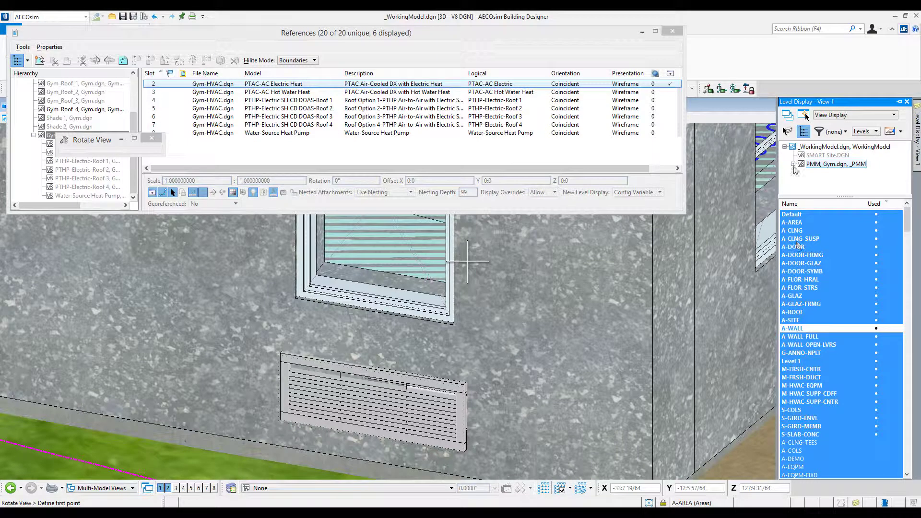
click(797, 337)
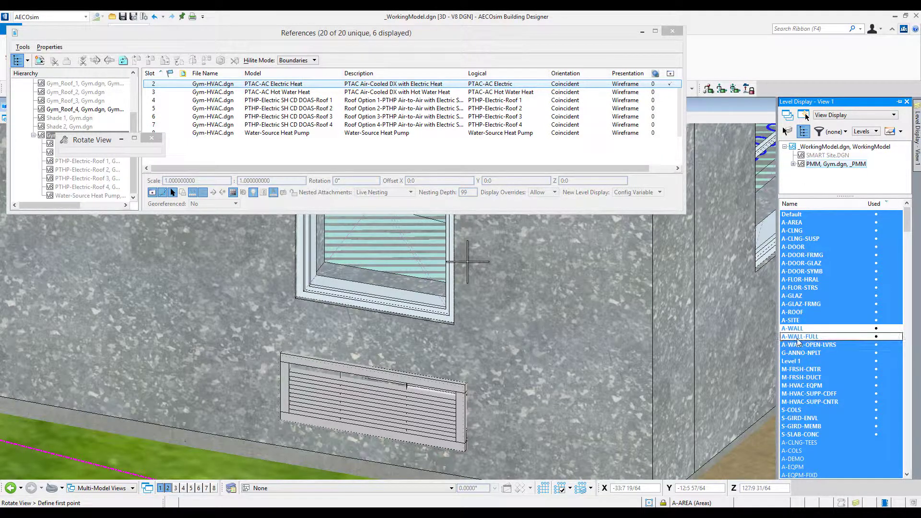
click(831, 345)
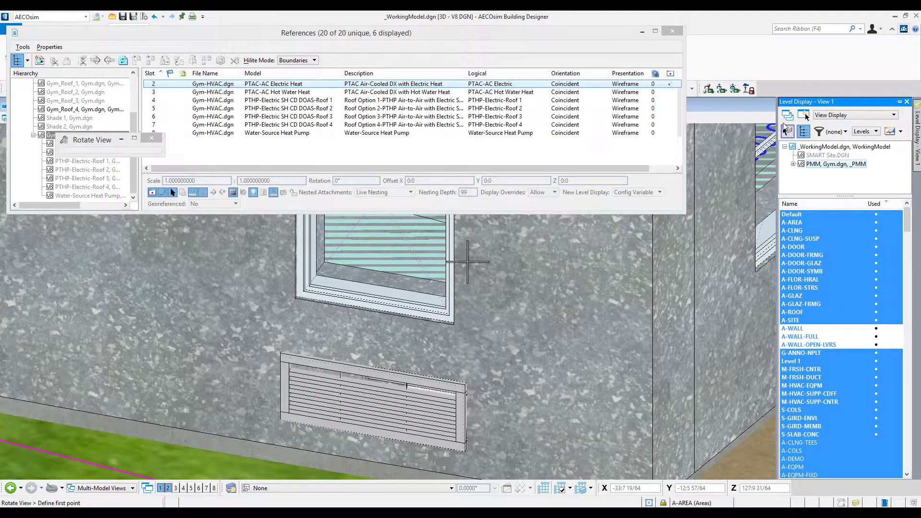
click(787, 116)
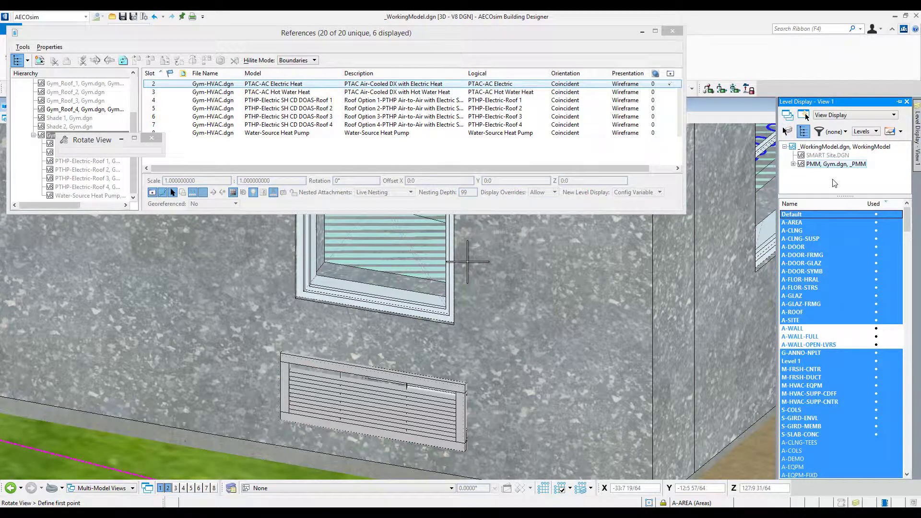
- Examine the HVAC unit below the exterior window and the rooftop unit with the walls hidden, moving out to the whole building
right_click(652, 400)
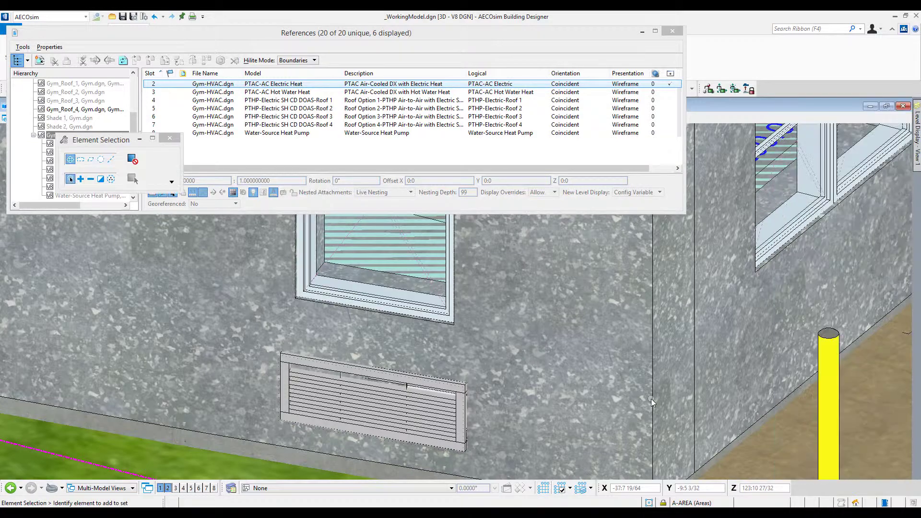
scroll(549, 351, down, 3)
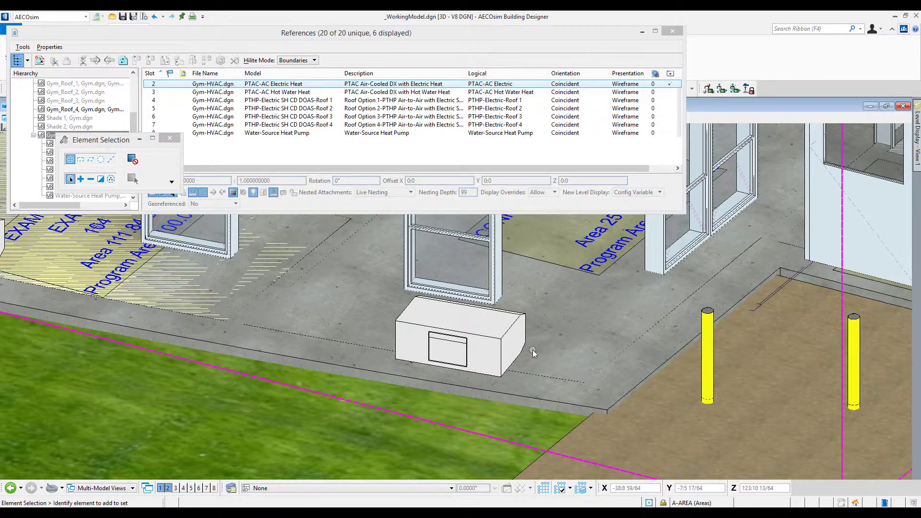
scroll(533, 351, down, 4)
middle_drag(488, 319, 682, 358)
scroll(506, 321, down, 4)
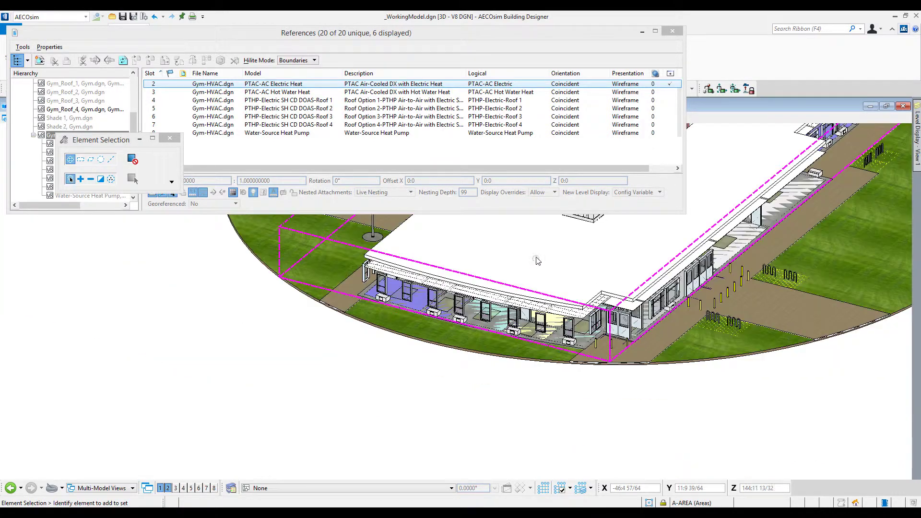
scroll(536, 260, up, 5)
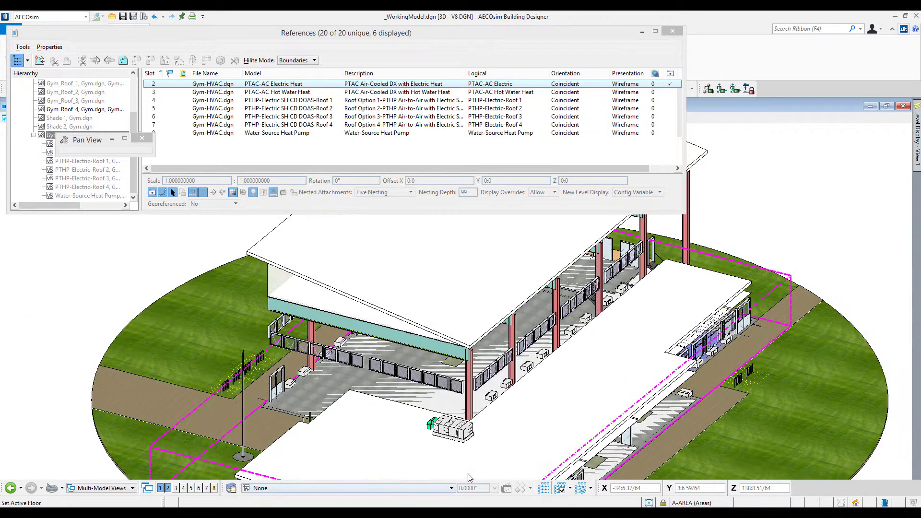
middle_drag(538, 341, 485, 442)
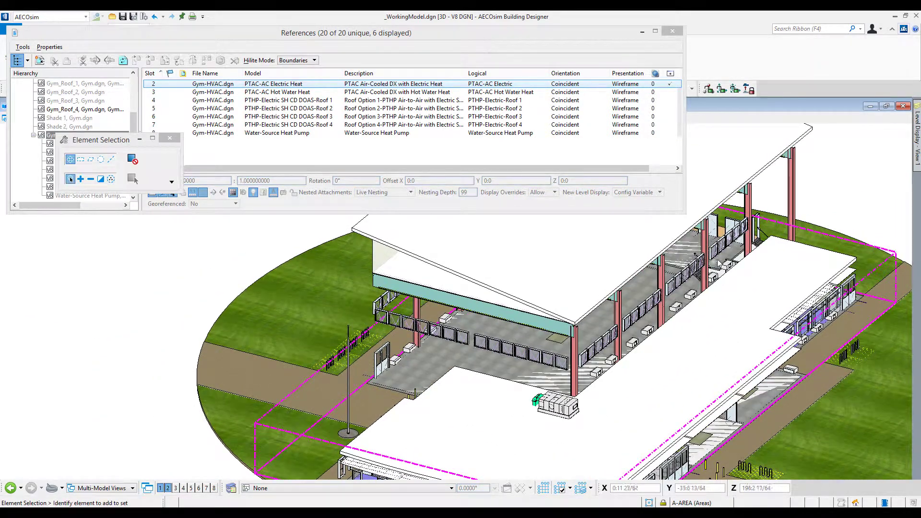
middle_drag(493, 347, 479, 343)
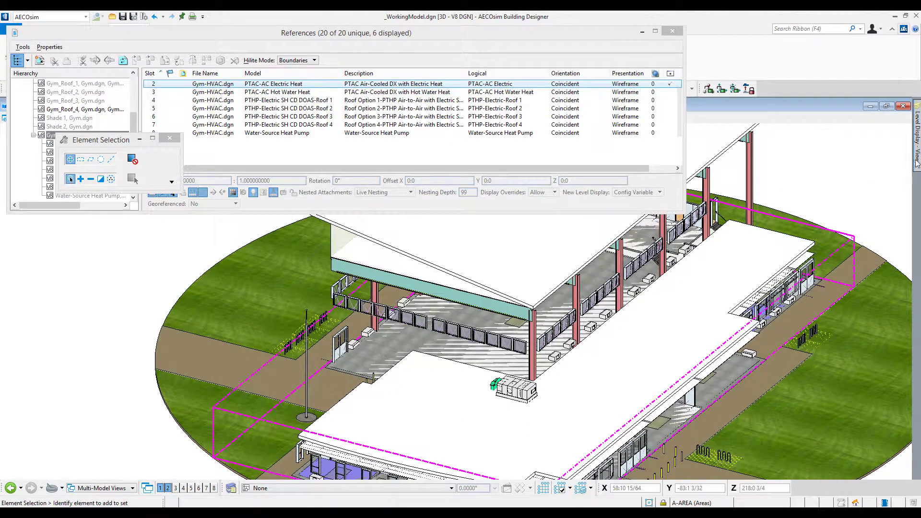
- Turn the three wall levels of the PMM reference back on and display PTAC-AC Hot Water Heat in place of PTAC-AC Electric Heat
mouse_move(917, 163)
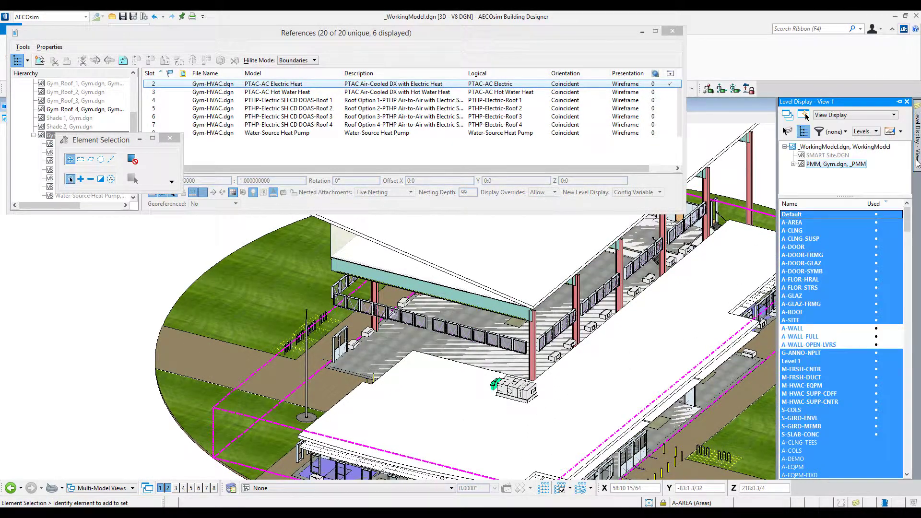
click(823, 345)
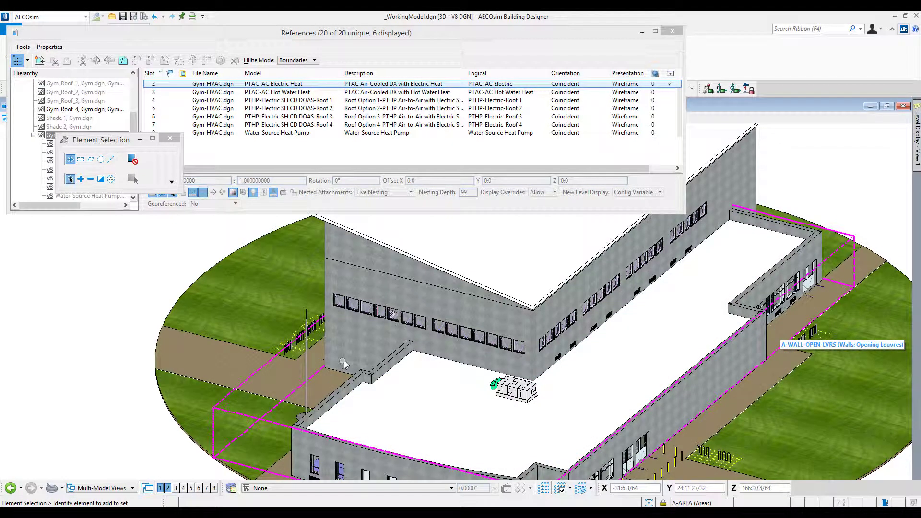
click(673, 91)
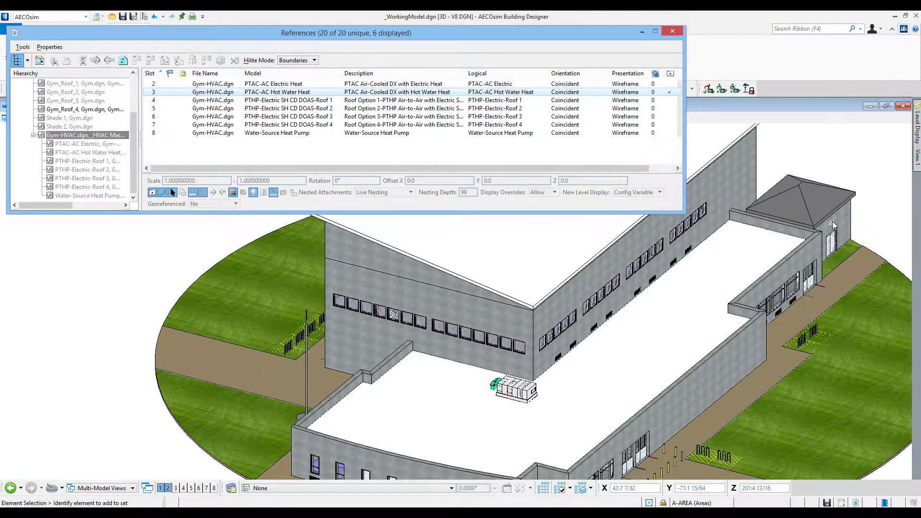
- Sort the PMM reference's levels by use and turn off A-WALL, A-WALL-FULL and A-WALL-OPEN-LVRS
click(915, 154)
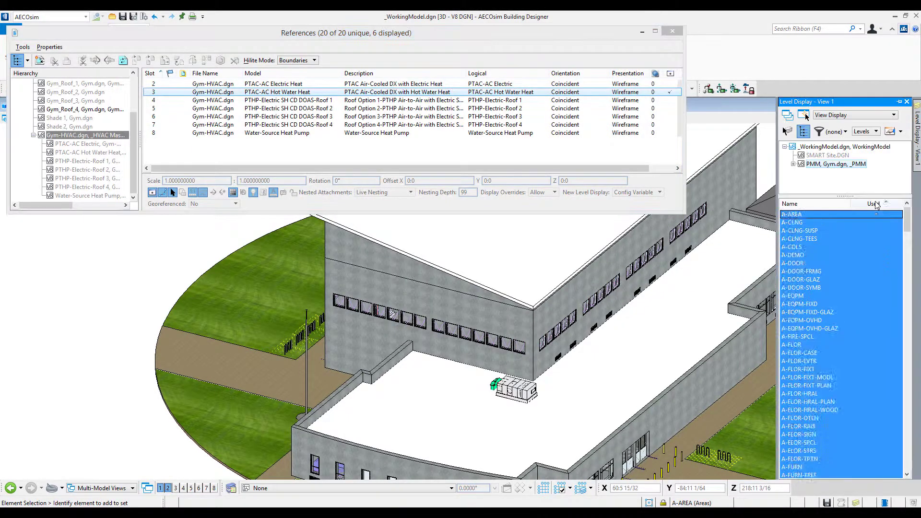
click(816, 164)
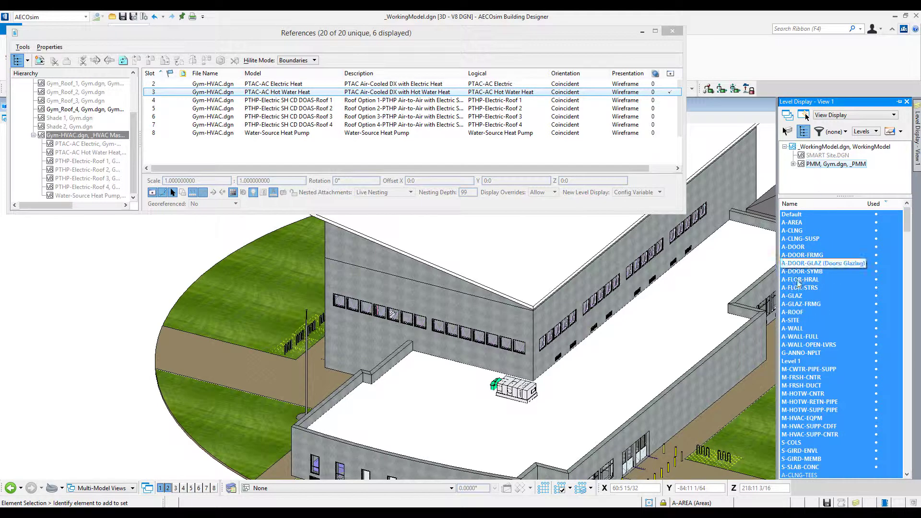
drag(794, 328, 812, 346)
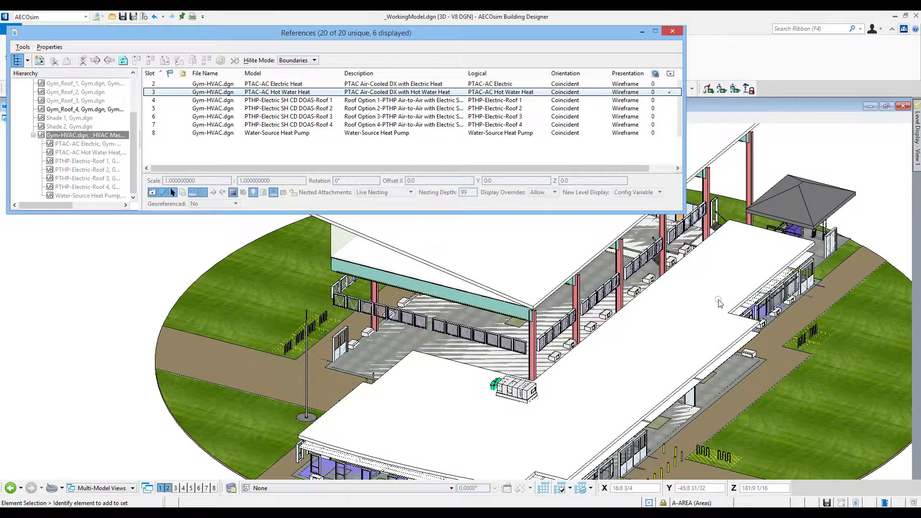
- Examine the purple equipment, pipes and pumps under the hip-roofed annex up close from a rotated angle
scroll(811, 237, up, 5)
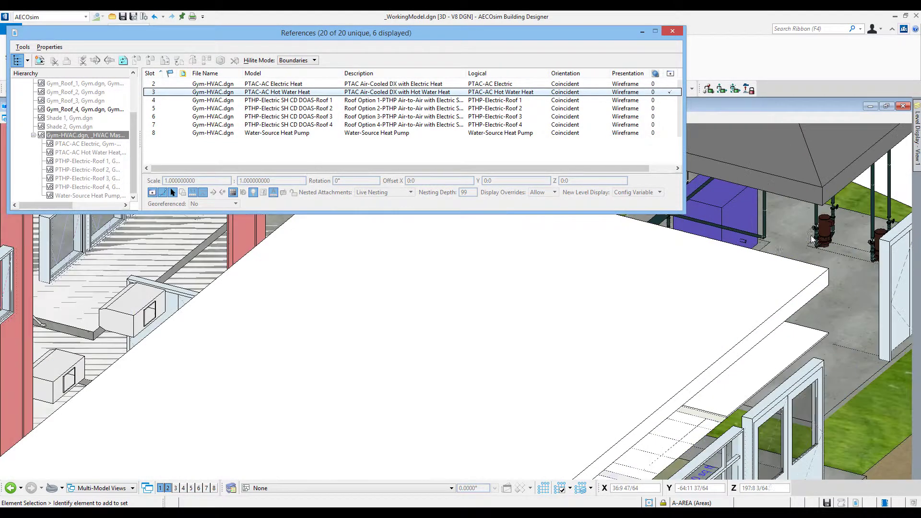
middle_drag(811, 236, 785, 250)
shift+right_click(805, 240)
click(856, 214)
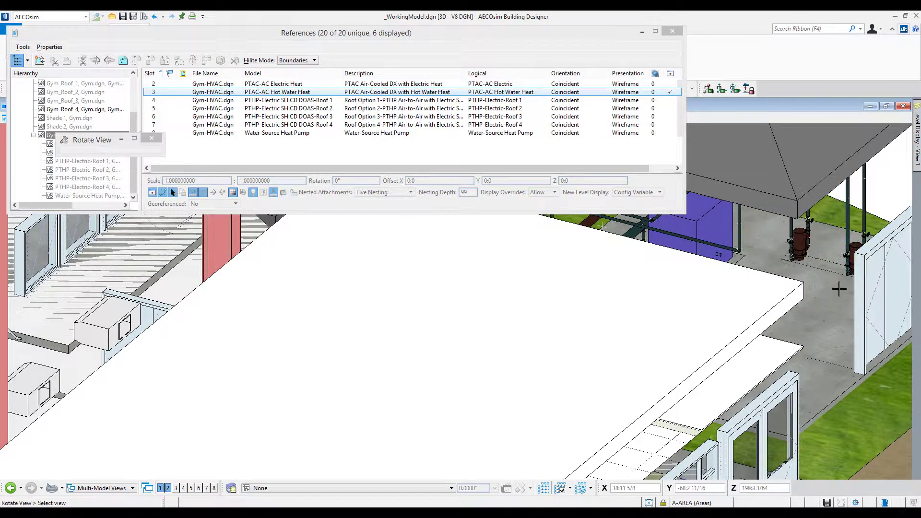
drag(796, 269, 718, 304)
middle_drag(797, 325, 730, 284)
- Set the view to the front left isometric and bring the whole building into view
shift+right_click(782, 261)
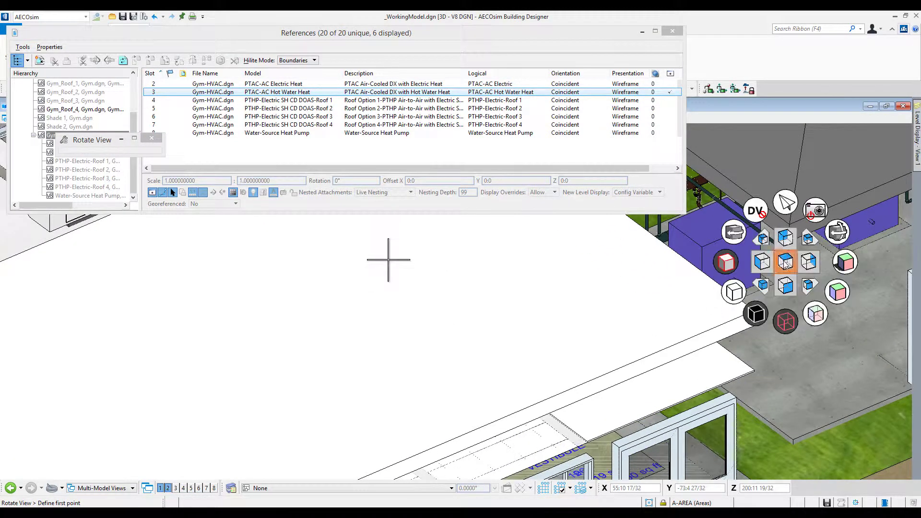
click(763, 282)
scroll(729, 294, down, 5)
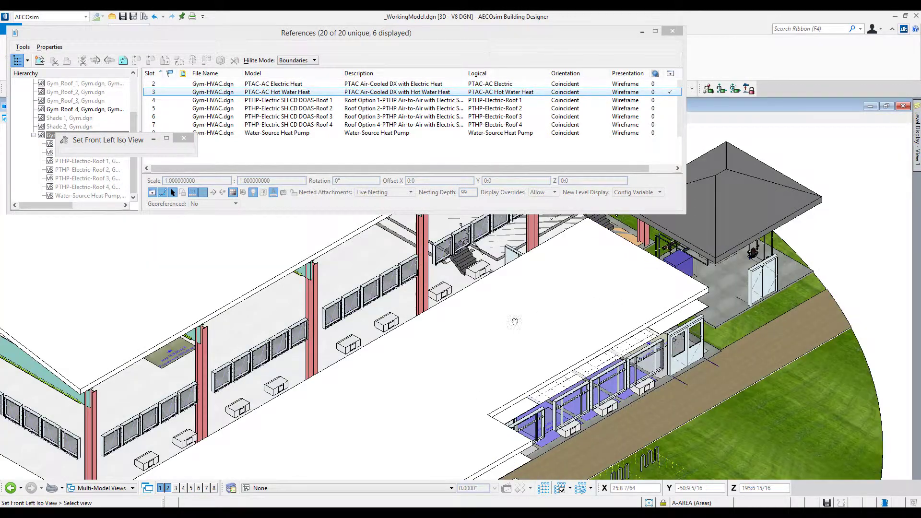
middle_drag(513, 321, 685, 327)
scroll(604, 298, down, 3)
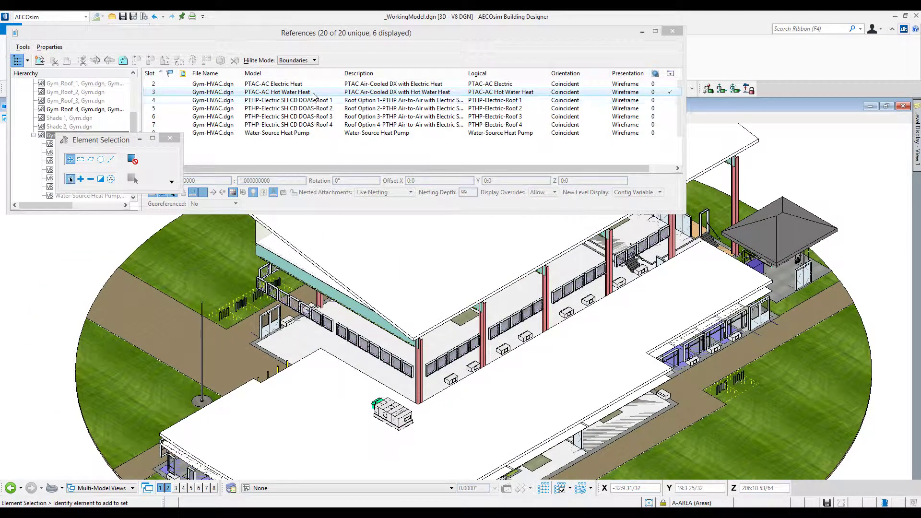
- Display the PTHP-Electric-Roof 1 reference in place of PTAC-AC Hot Water Heat and examine its equipment against the large sloped roof
click(670, 92)
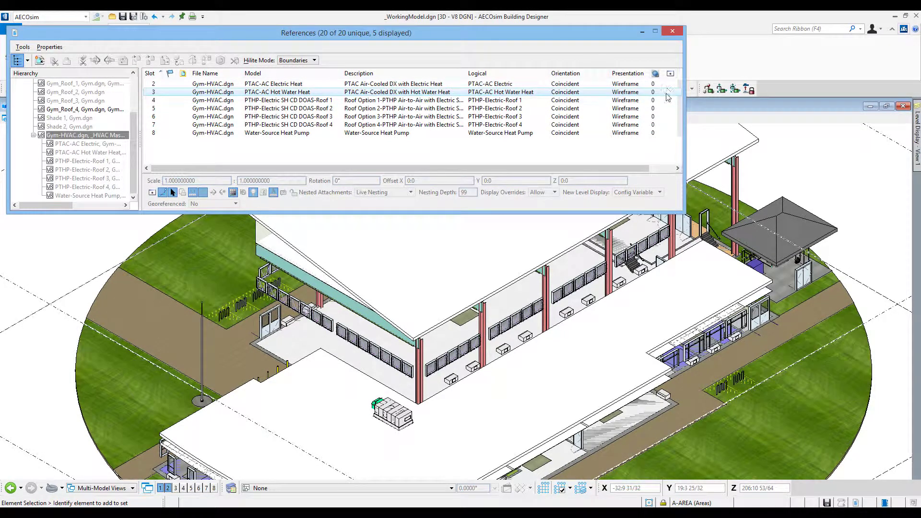
click(666, 100)
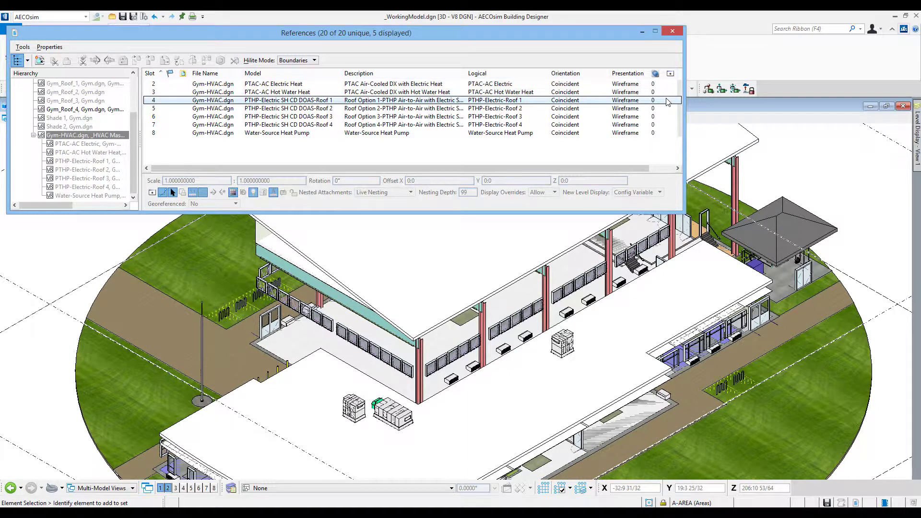
click(669, 100)
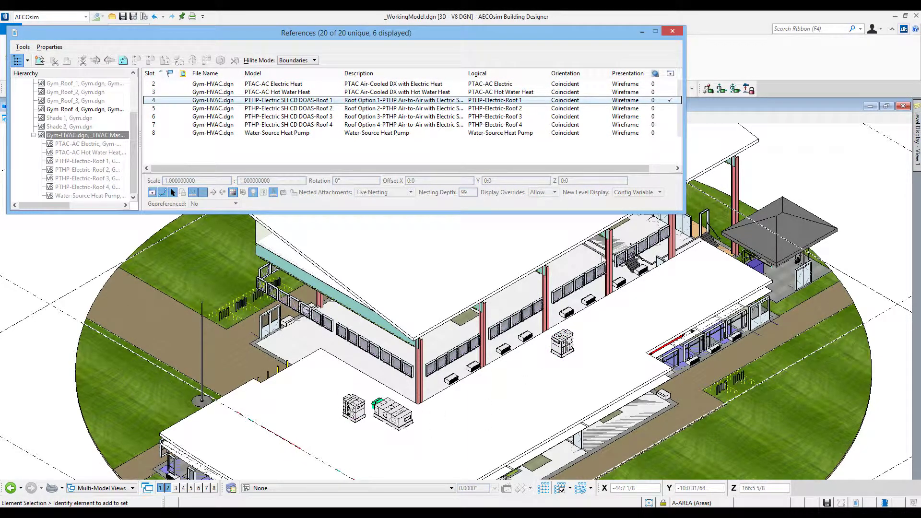
middle_drag(556, 248, 583, 315)
scroll(582, 316, down, 3)
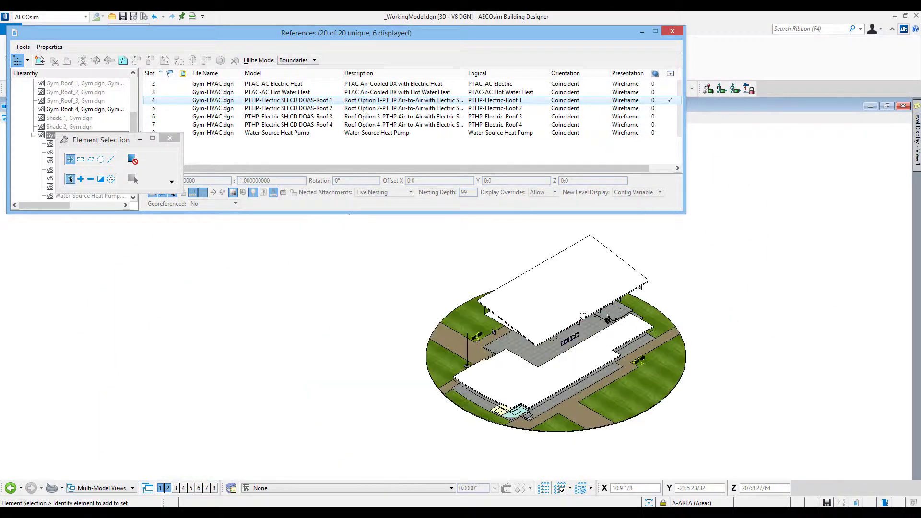
scroll(586, 281, up, 3)
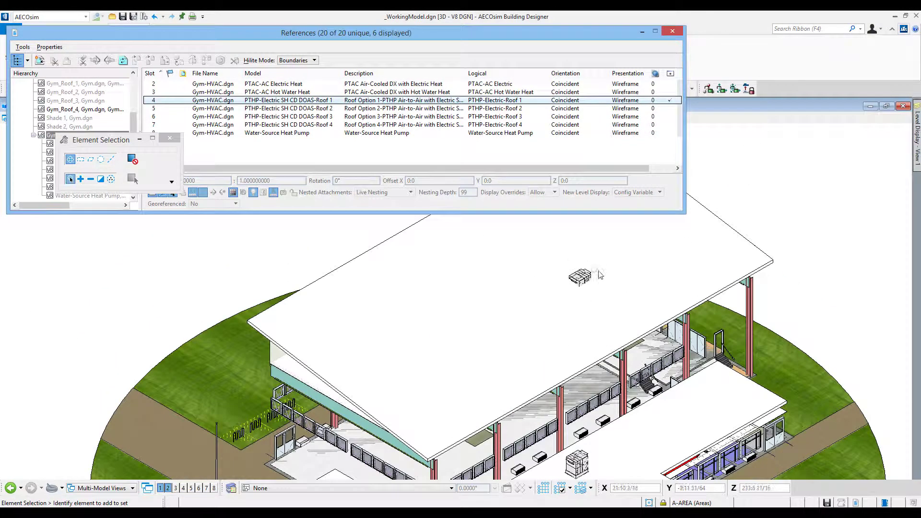
mouse_move(589, 282)
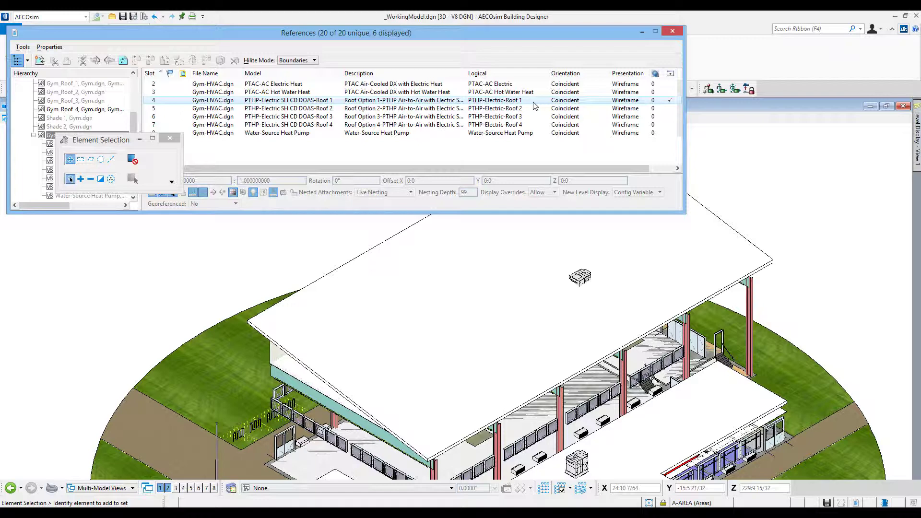
mouse_move(248, 323)
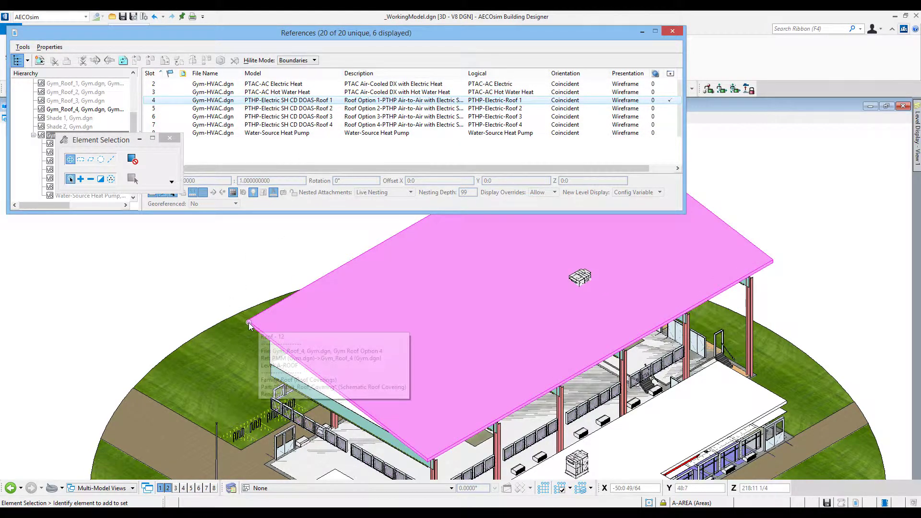
- Display the PTHP-Electric-Roof 2, Roof 3 and Roof 4 references one after another, hiding the preceding option each time
click(670, 102)
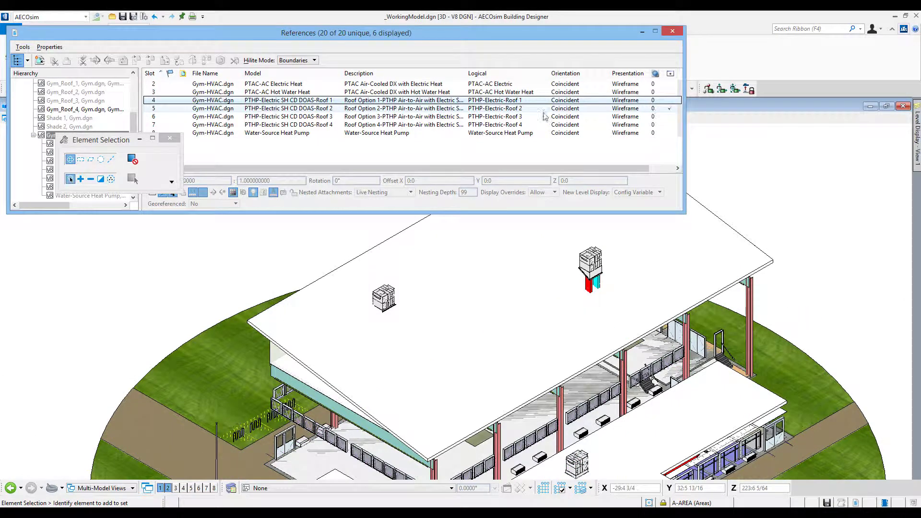
click(671, 118)
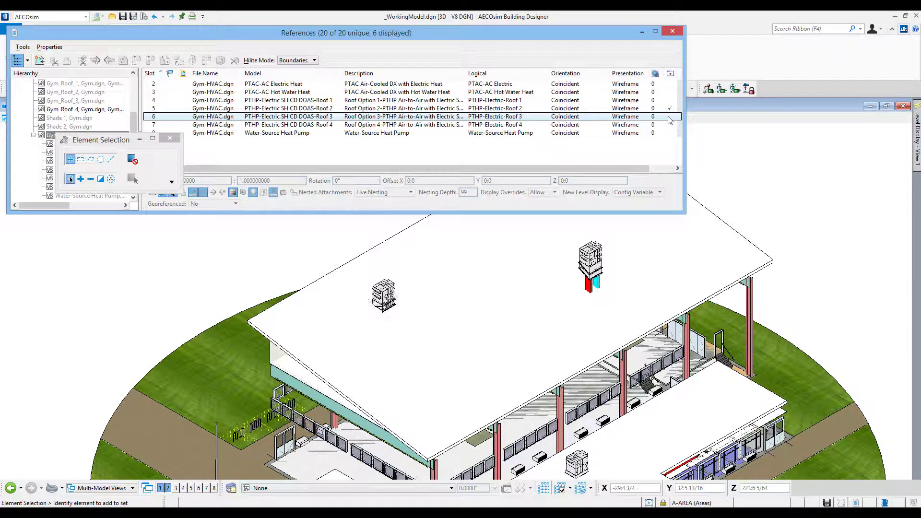
click(669, 109)
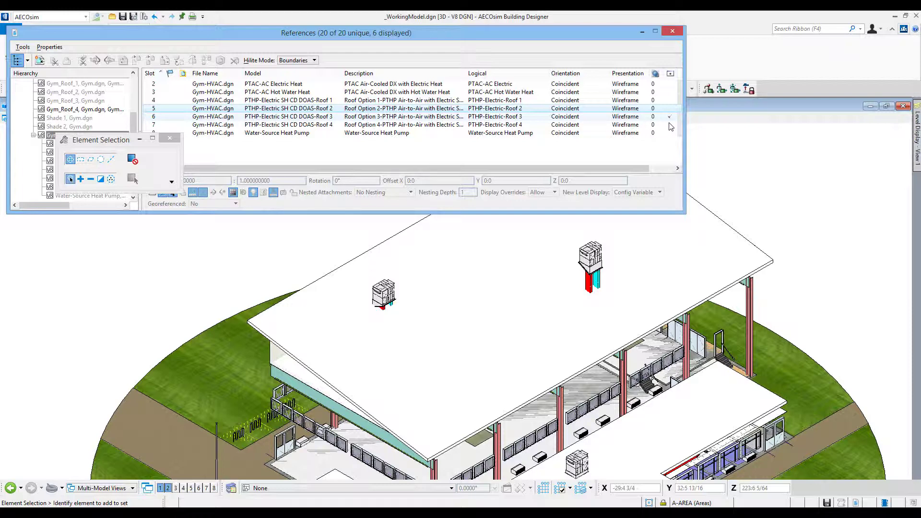
click(670, 125)
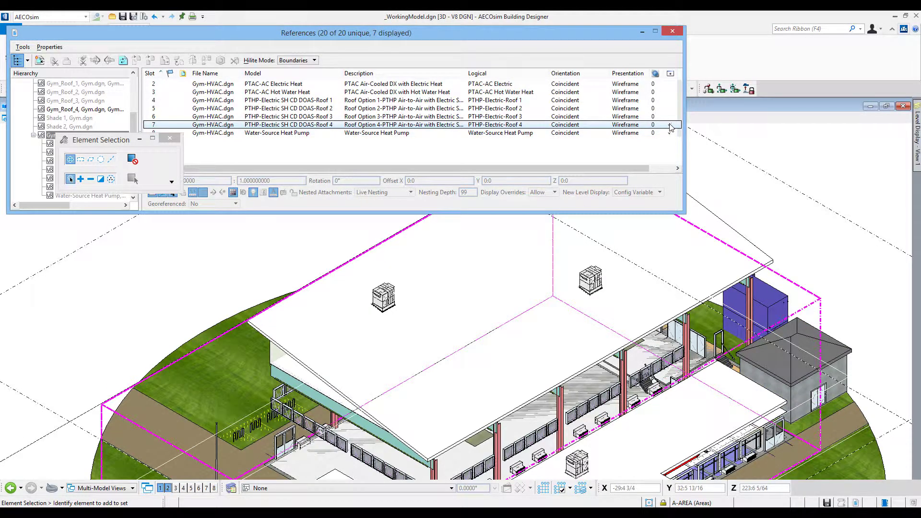
- Display the Water-Source Heat Pump reference in place of PTHP-Electric-Roof 4, and turn its display off again after viewing it
click(670, 126)
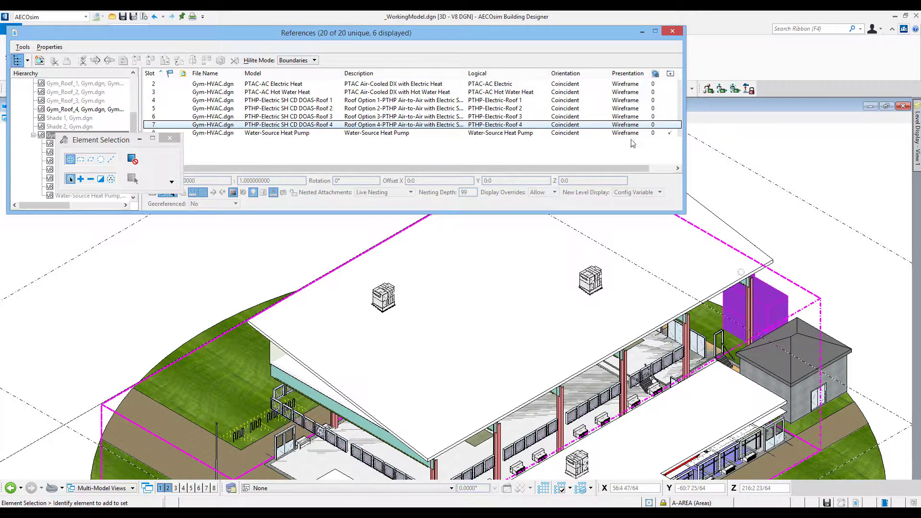
click(673, 134)
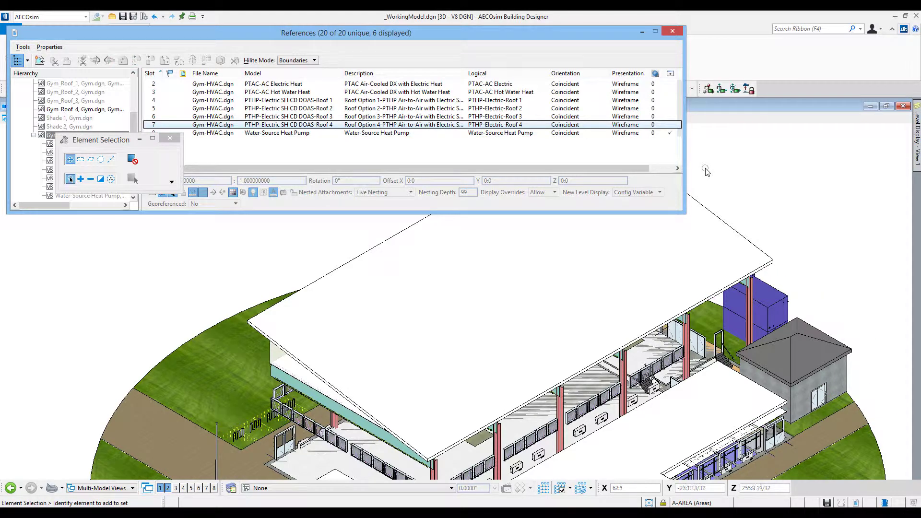
click(670, 133)
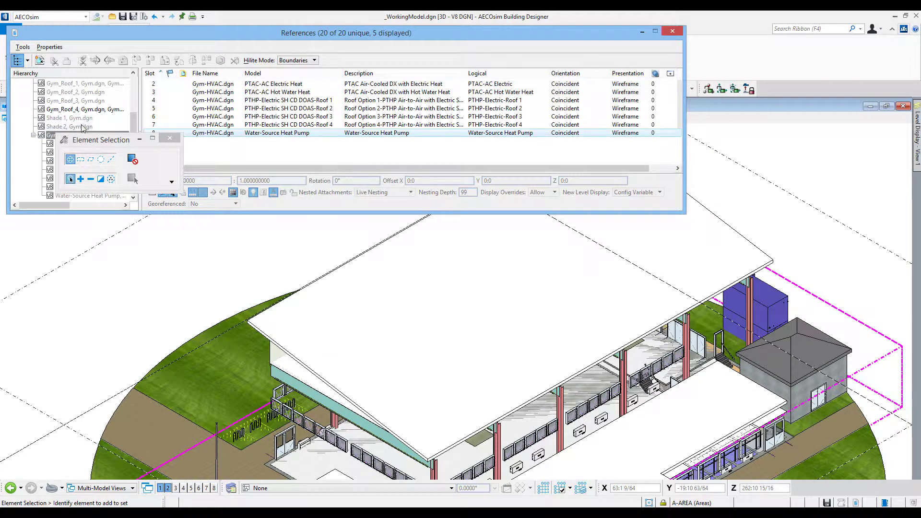
- Move the Element Selection dialog off the reference hierarchy and list the references attached to the PMM model of Gym.dgn
drag(135, 124, 130, 91)
drag(91, 140, 42, 228)
click(56, 84)
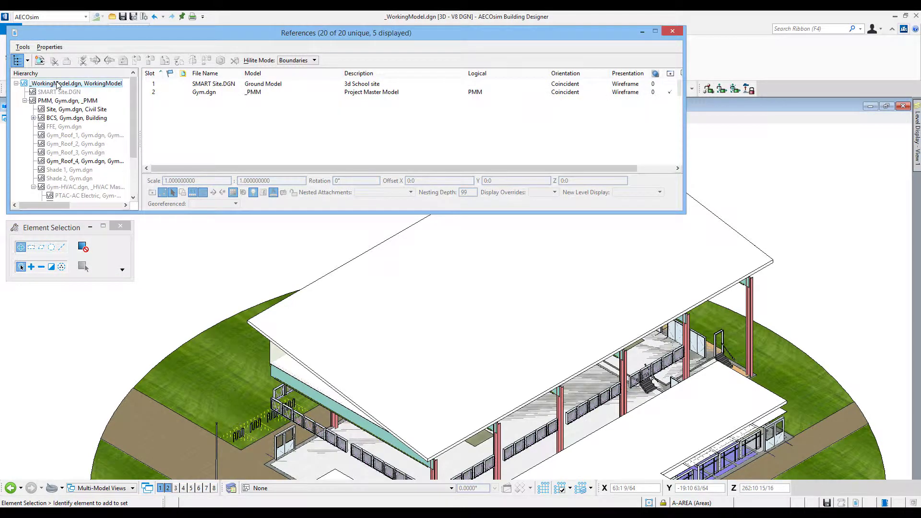
click(49, 102)
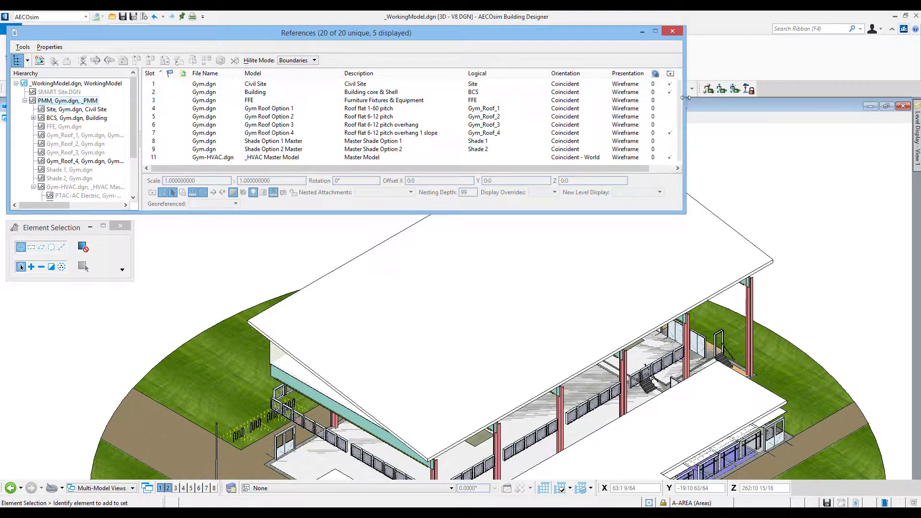
- Widen the References dialog and turn off the display of the BCS Building core & Shell reference
drag(686, 97, 815, 98)
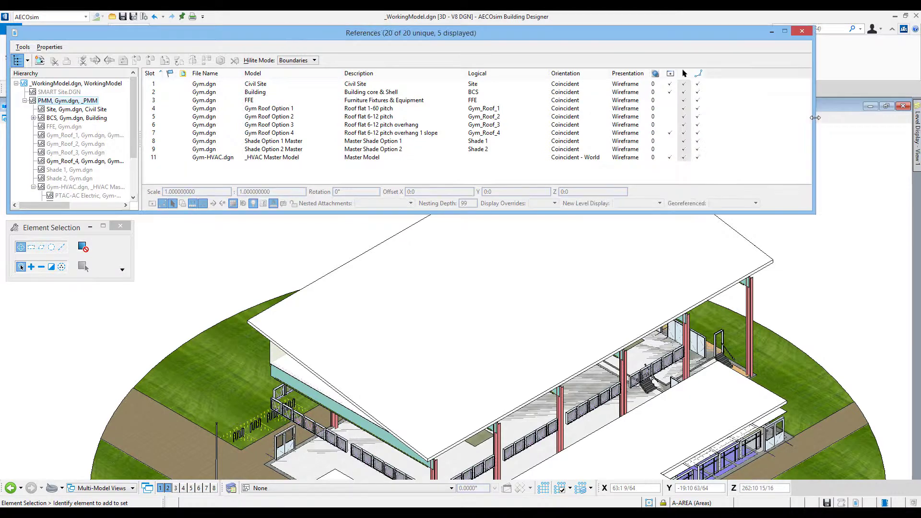
click(670, 92)
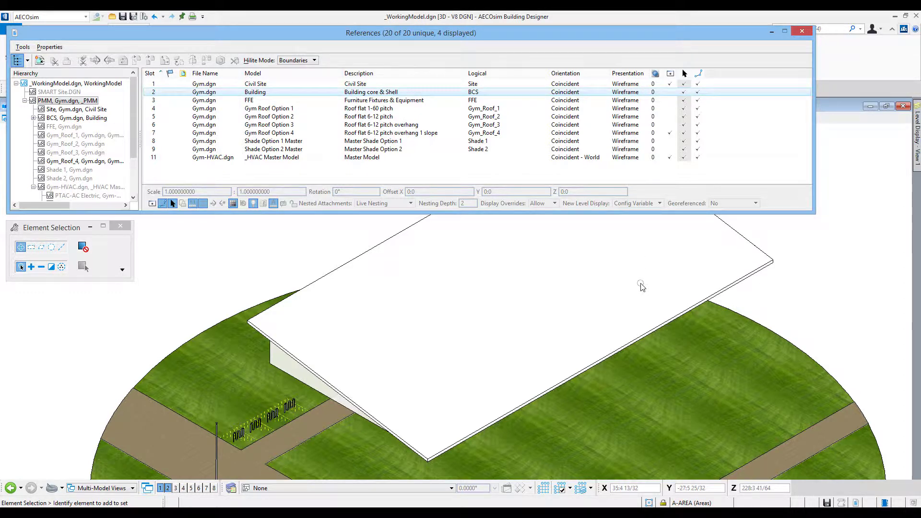
- Turn off the display of the Gym Roof Option 4 reference so the open site is in view
click(670, 133)
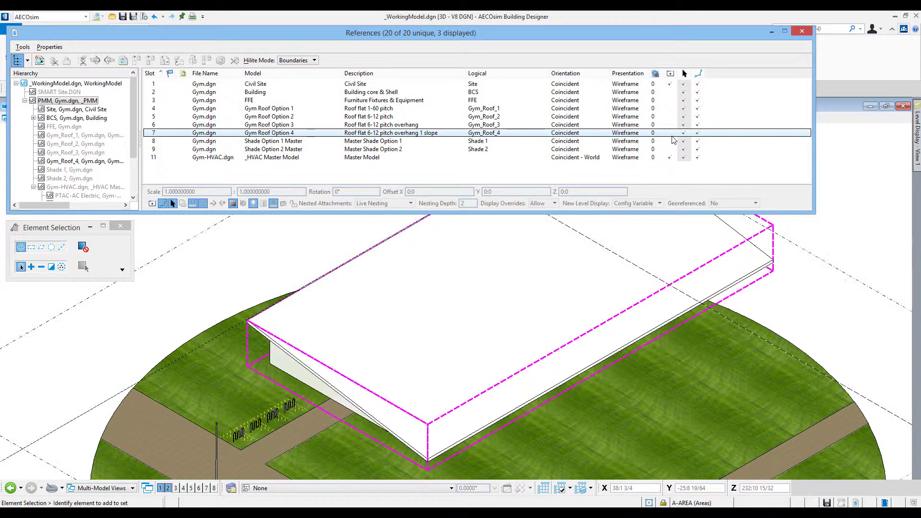
scroll(607, 321, down, 3)
middle_click(560, 471)
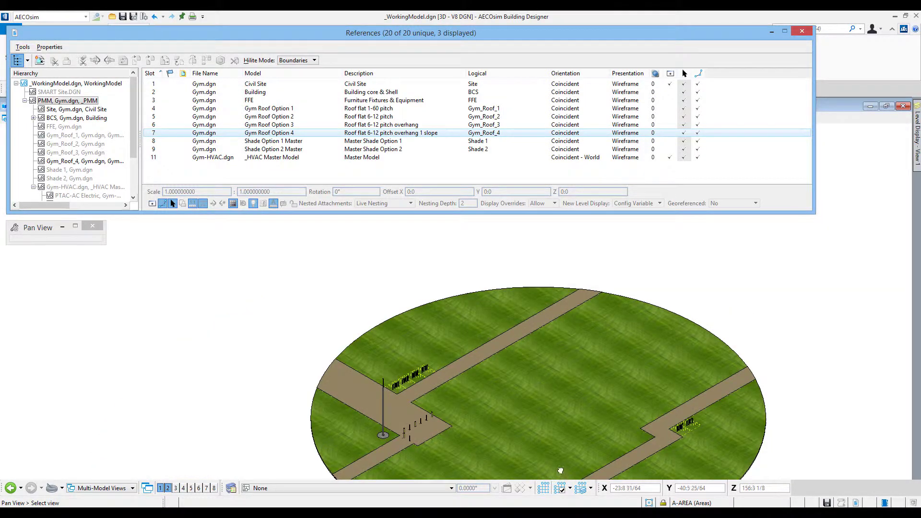
middle_drag(561, 471, 539, 427)
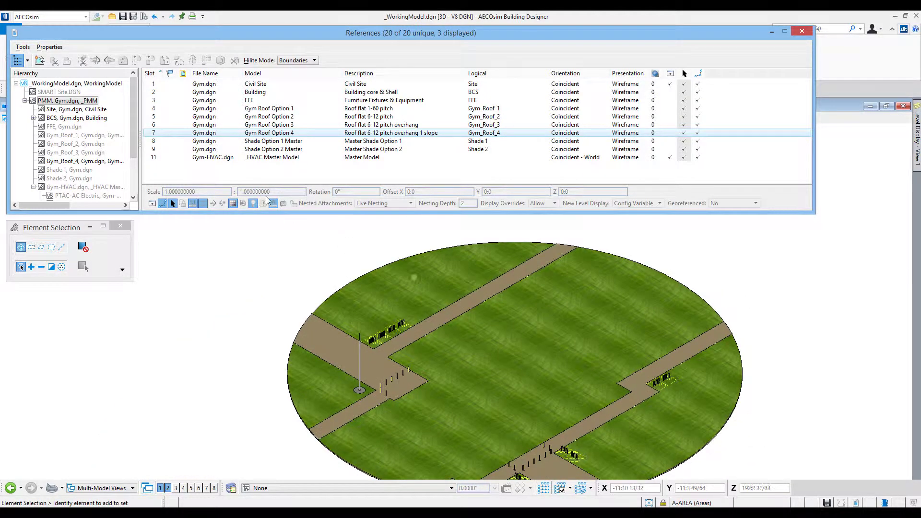
- List the references attached to the Gym-HVAC master model and display PTAC-AC Electric Heat to examine its ductwork
click(57, 187)
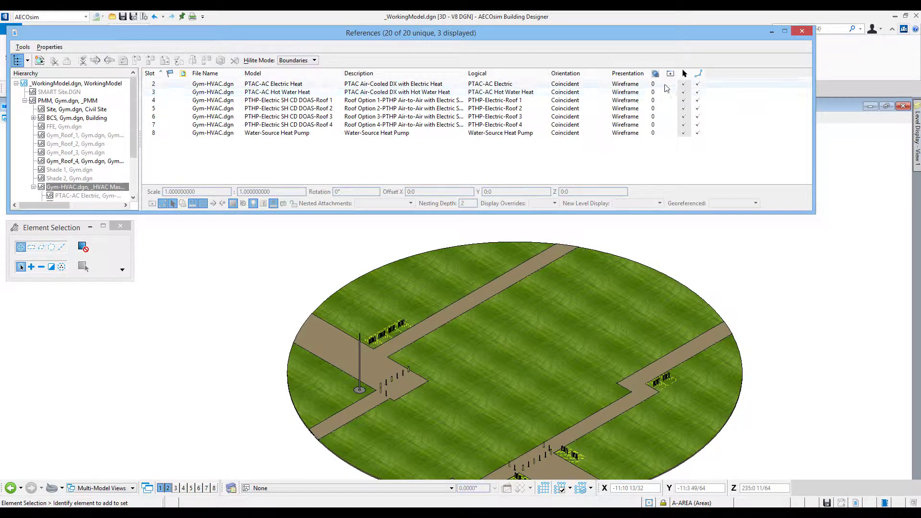
click(670, 85)
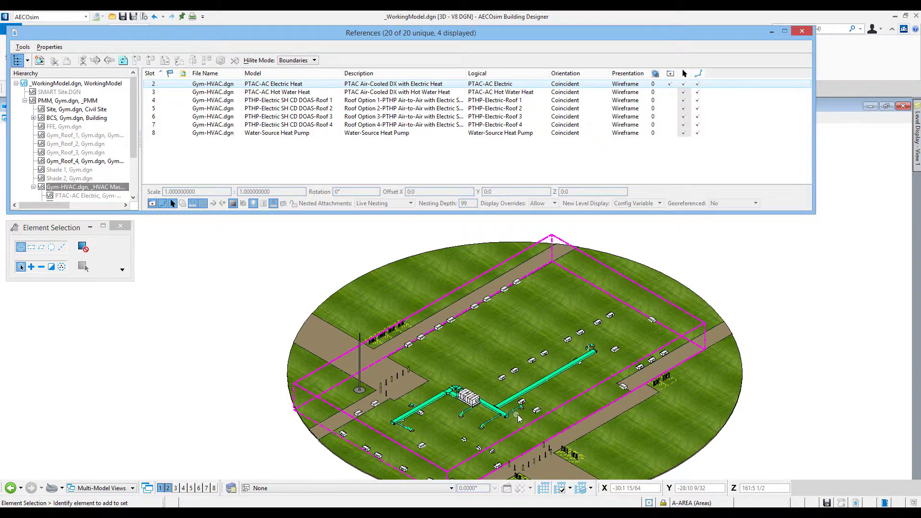
scroll(522, 415, up, 5)
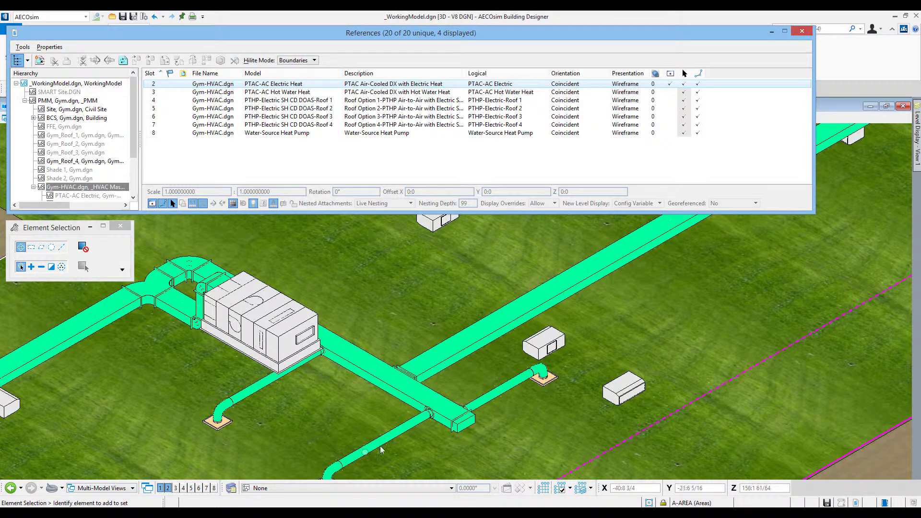
scroll(526, 414, down, 8)
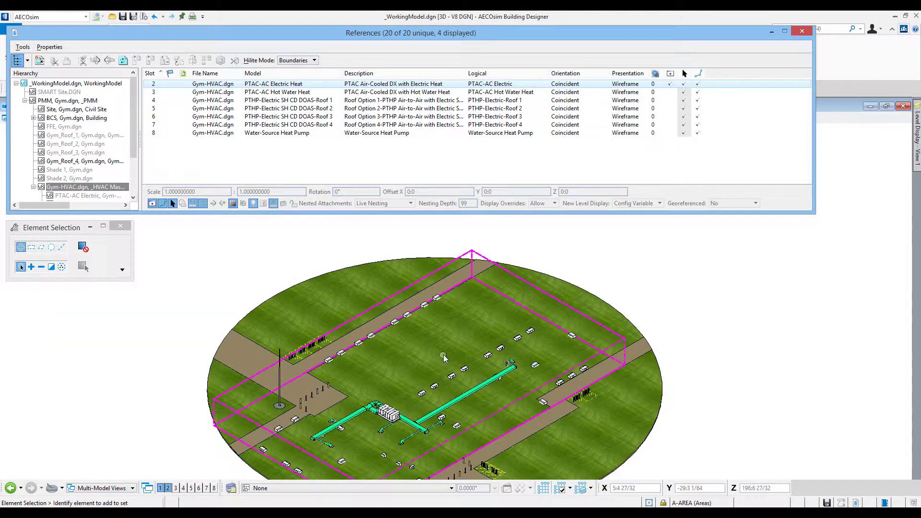
- Display the PTAC-AC Hot Water Heat reference in place of PTAC-AC Electric Heat and identify the roof of its small building
click(670, 92)
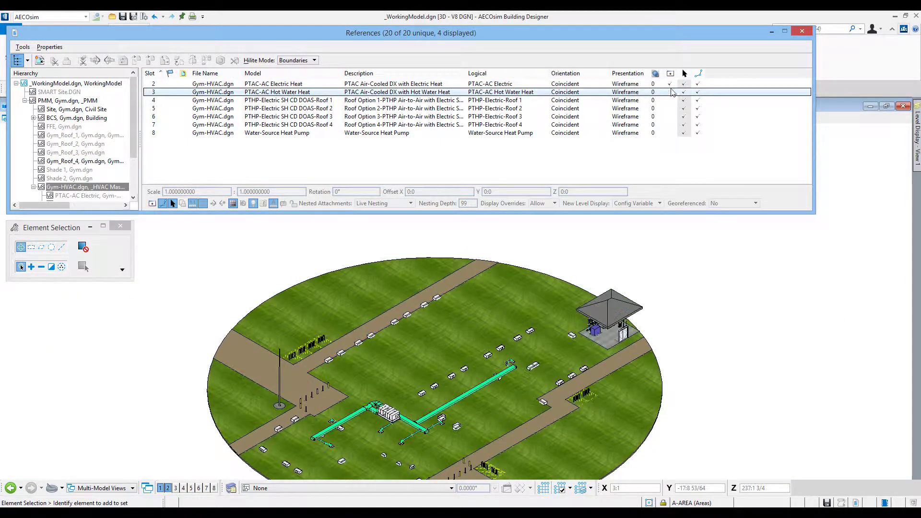
click(669, 84)
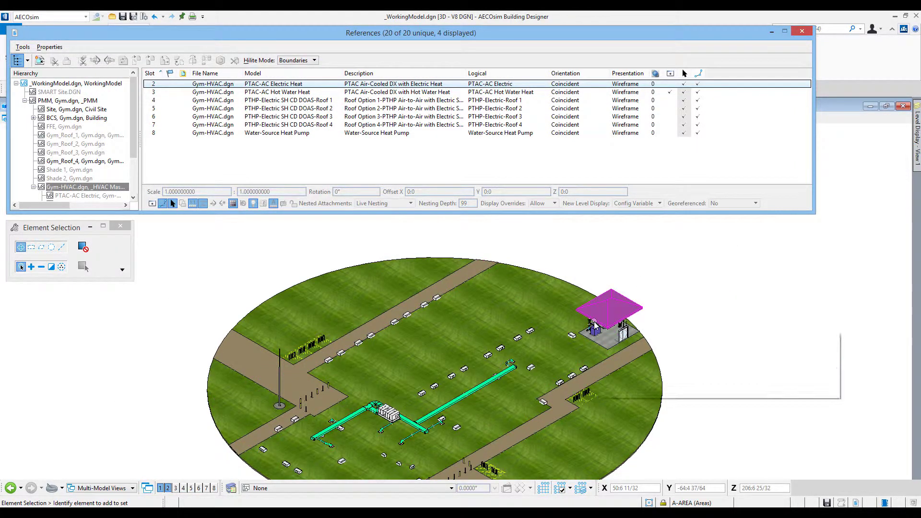
mouse_move(594, 323)
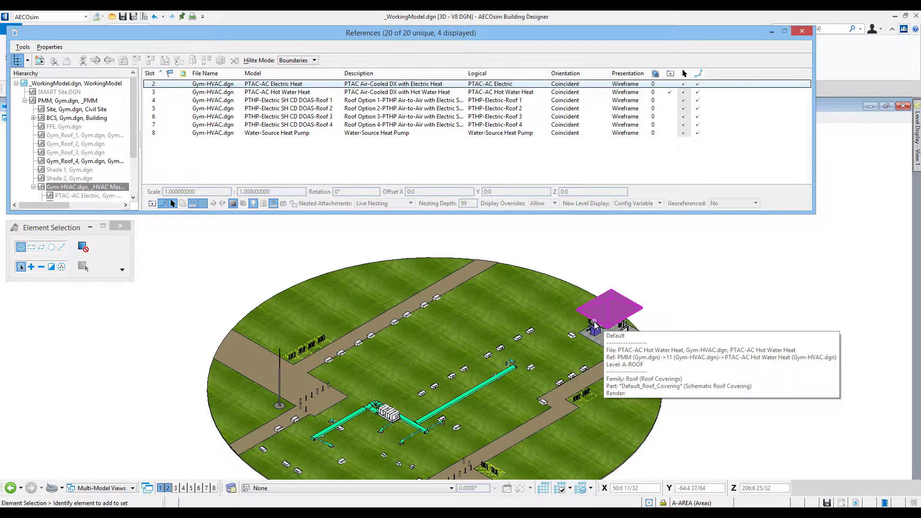
- Replace the PTAC-AC Hot Water Heat reference with PTHP-Electric-Roof 1 and widen the Description column of the references list
click(669, 92)
click(671, 100)
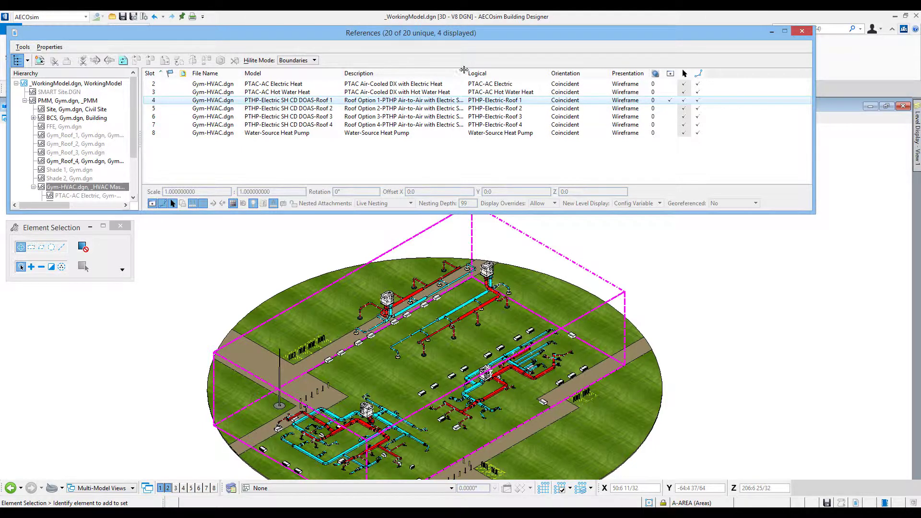
drag(464, 70, 563, 104)
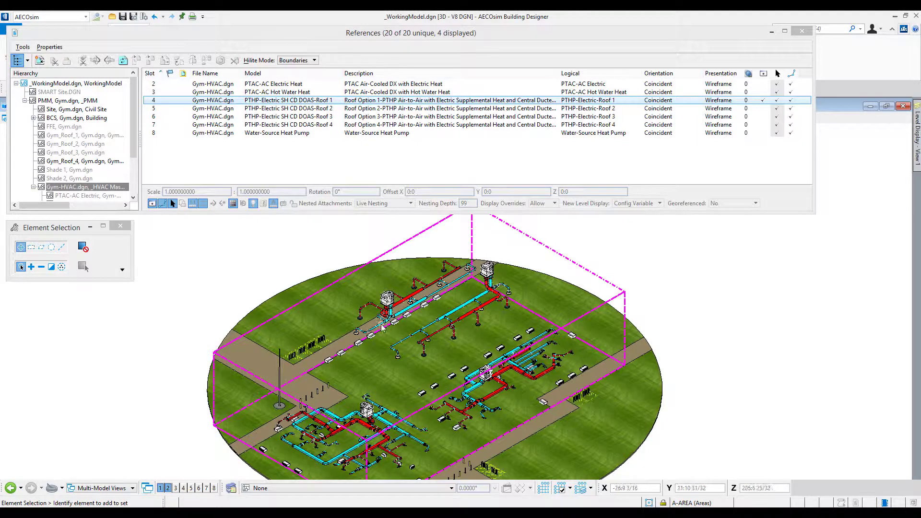
- Hide the PTHP-Electric-Roof 1 reference and display PTHP-Electric-Roof 2
click(763, 100)
click(764, 110)
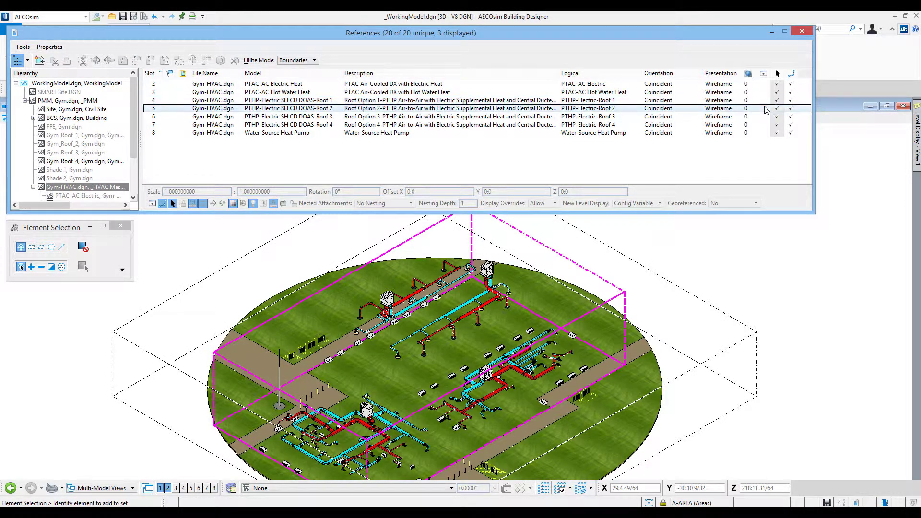
click(763, 109)
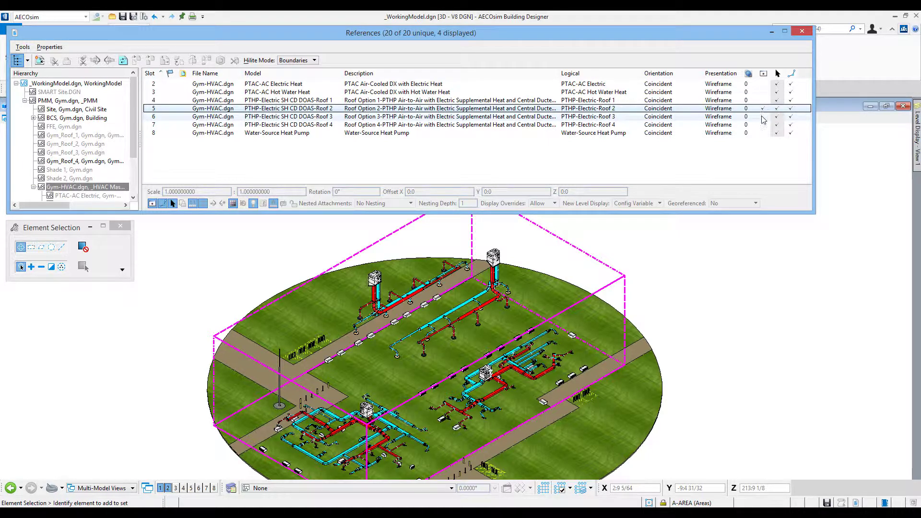
- Replace PTHP-Electric-Roof 2 with PTHP-Electric-Roof 3 and display the Water-Source Heat Pump reference alongside it
click(763, 108)
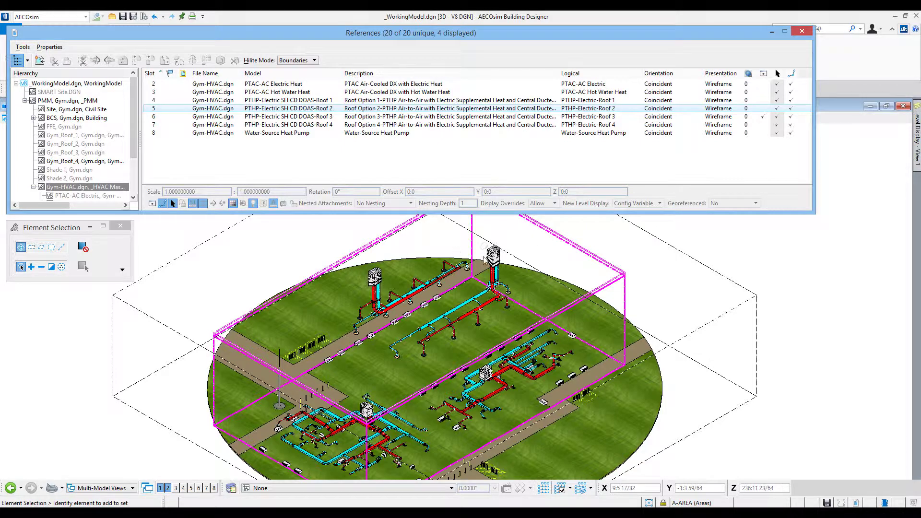
click(762, 132)
click(762, 133)
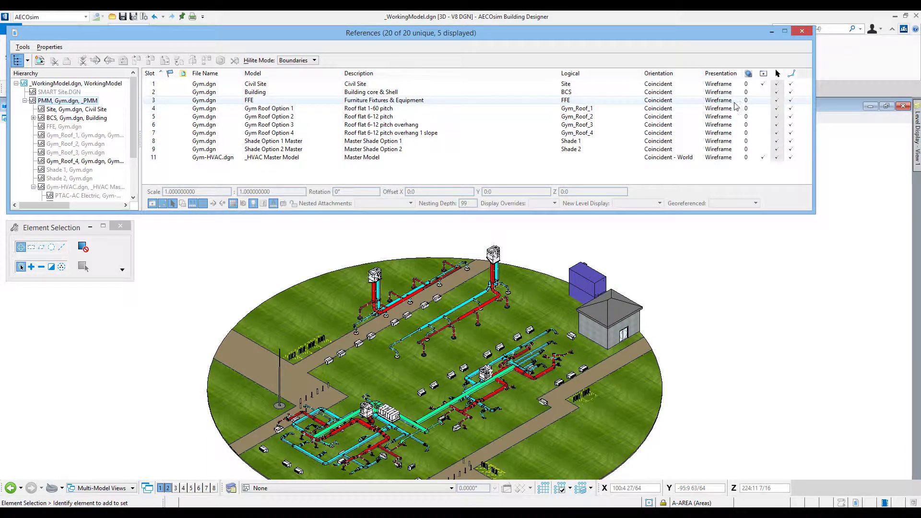
- Display the FFE Furniture Fixtures & Equipment reference of the PMM model
click(760, 102)
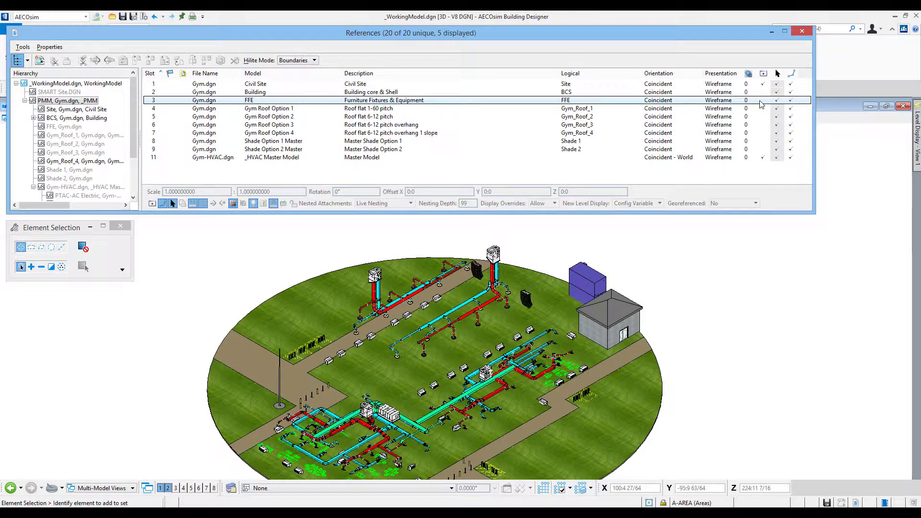
click(762, 100)
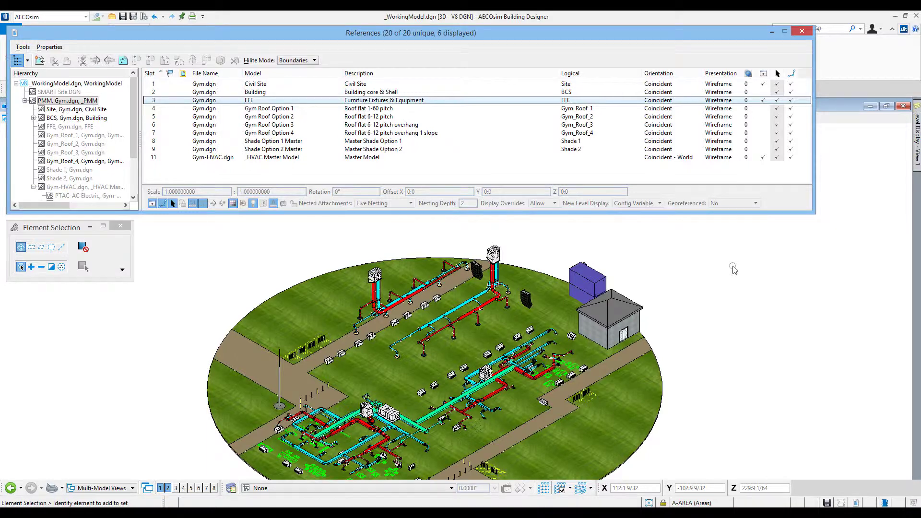
scroll(733, 268, up, 3)
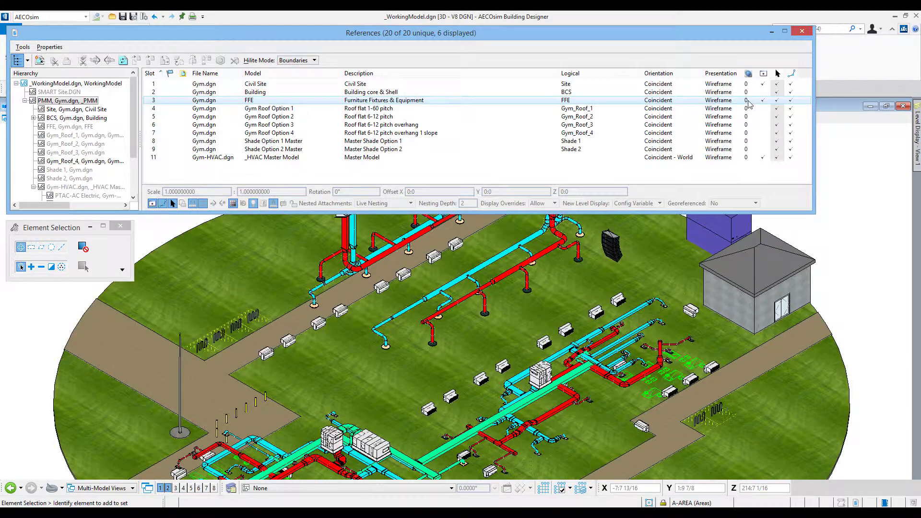
- Turn on the used levels of the FFE reference in the View 1 level display, and hide the FFE reference after viewing it
click(916, 158)
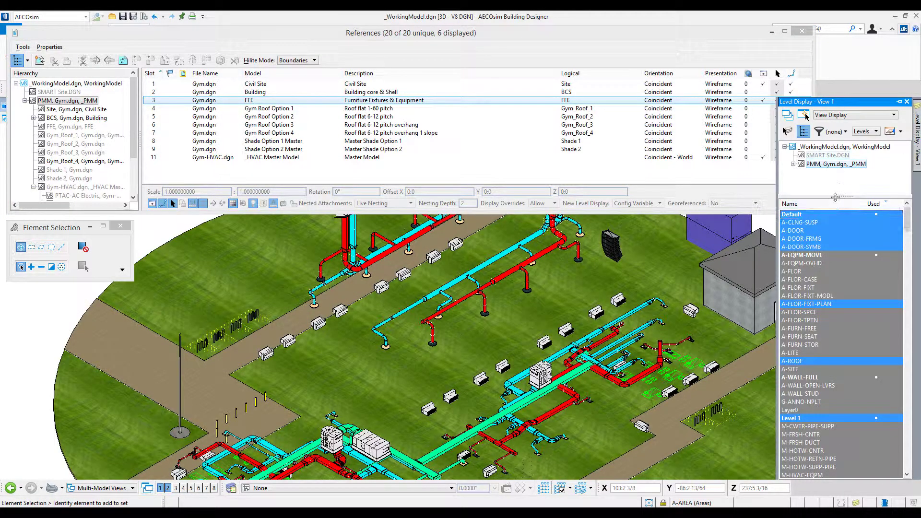
click(793, 164)
click(842, 173)
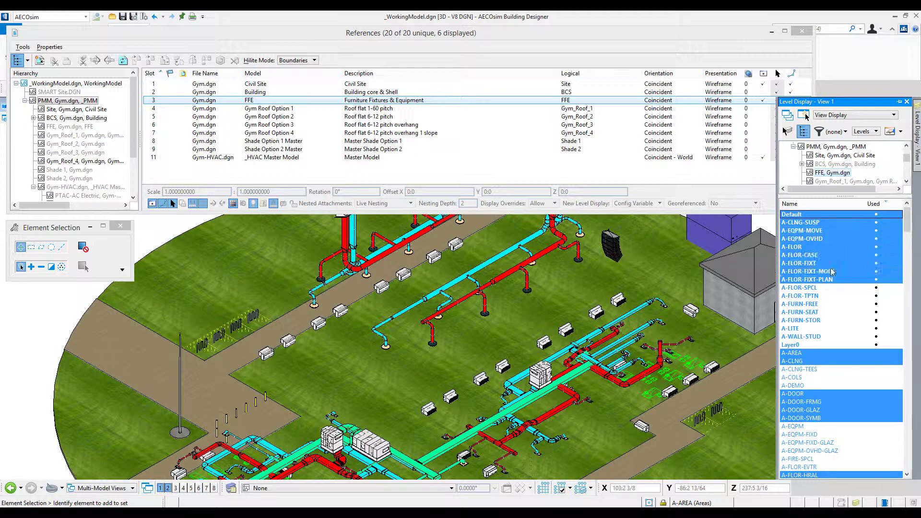
drag(836, 235, 831, 272)
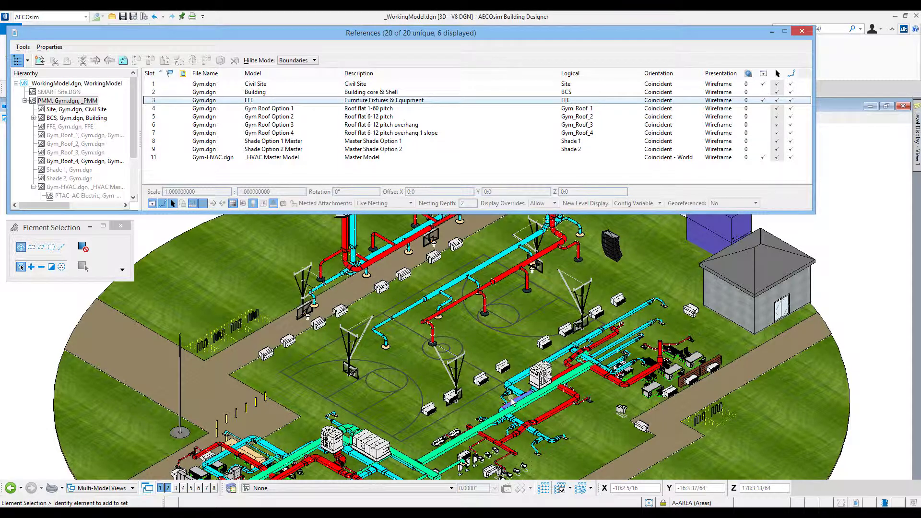
click(763, 100)
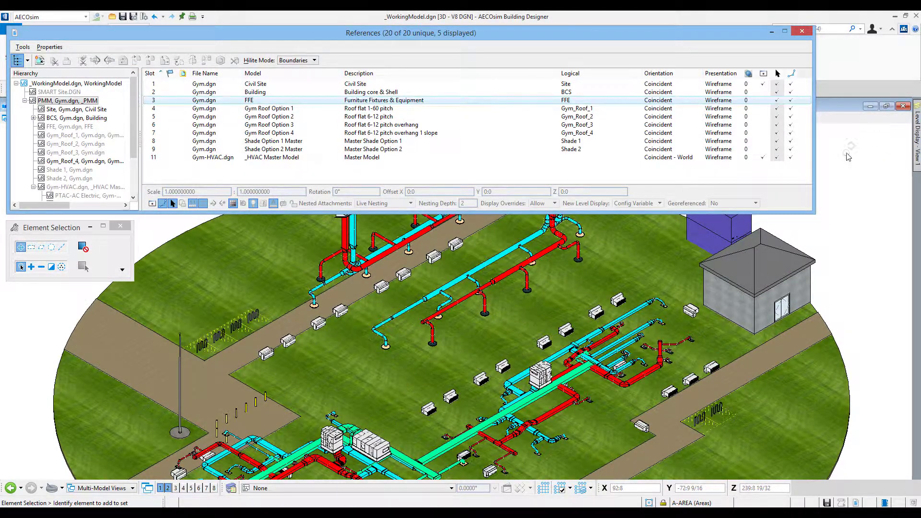
- Hide the PTHP-Electric-Roof 3 and Water-Source Heat Pump references of Gym-HVAC and display PTHP-Electric-Roof 4 in their place
scroll(848, 156, down, 1)
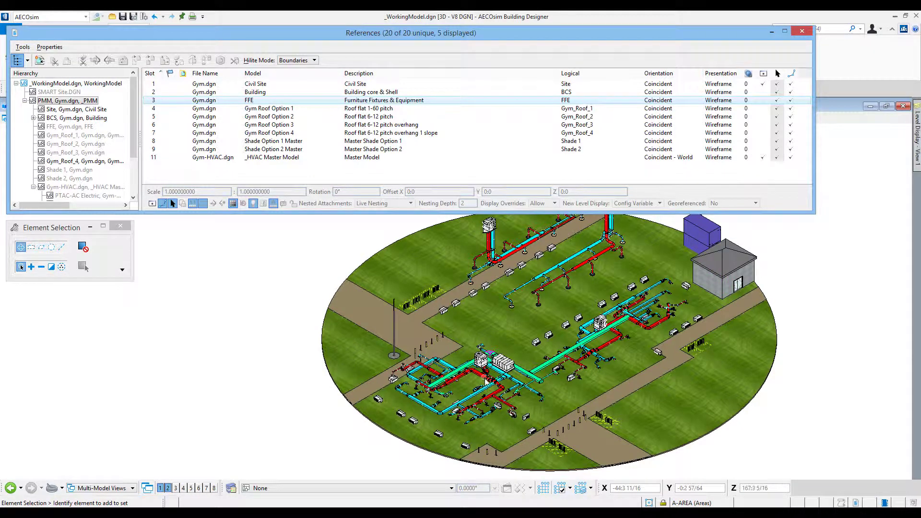
scroll(486, 372, up, 5)
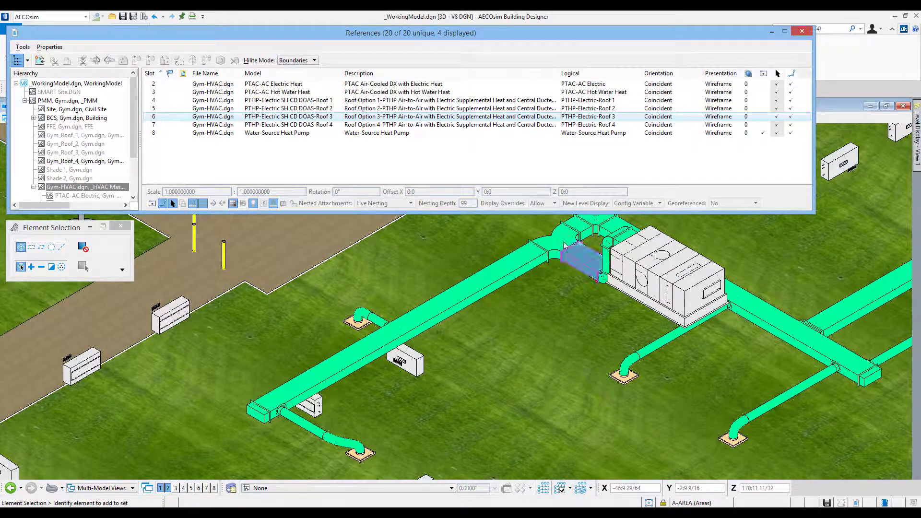
click(762, 133)
click(763, 133)
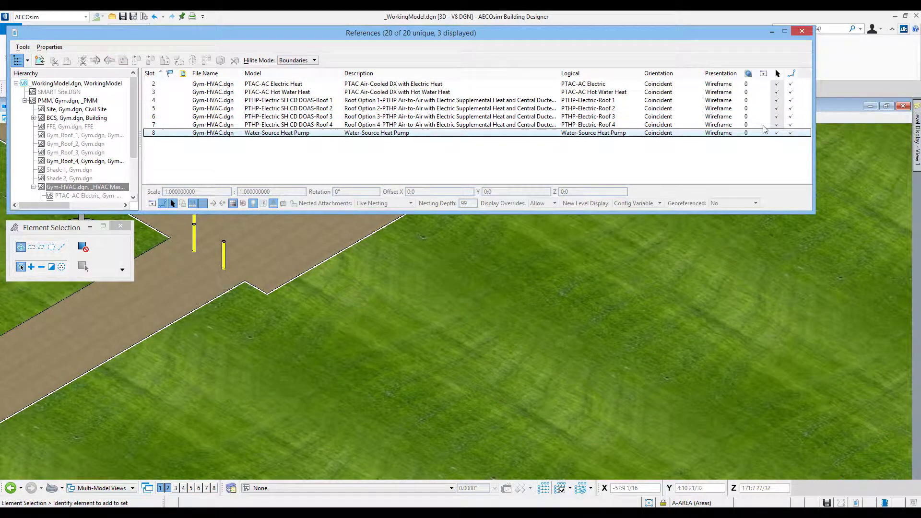
click(763, 126)
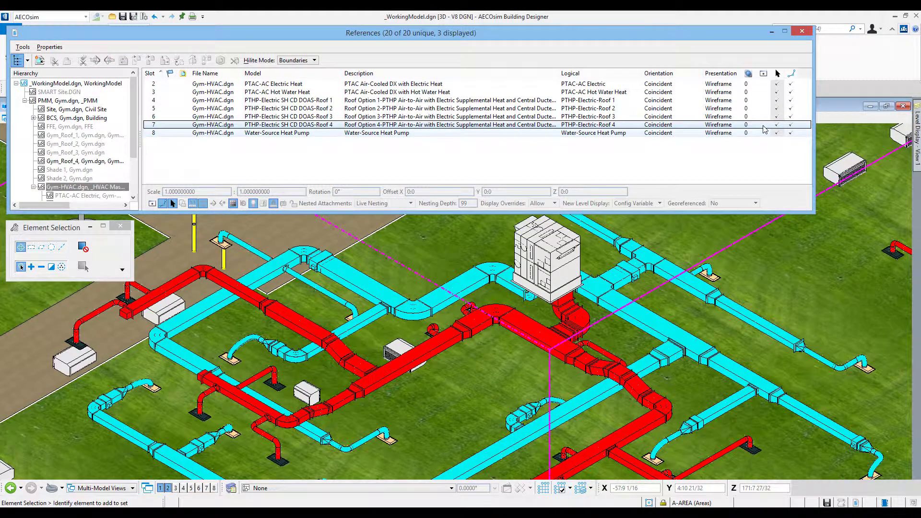
click(763, 126)
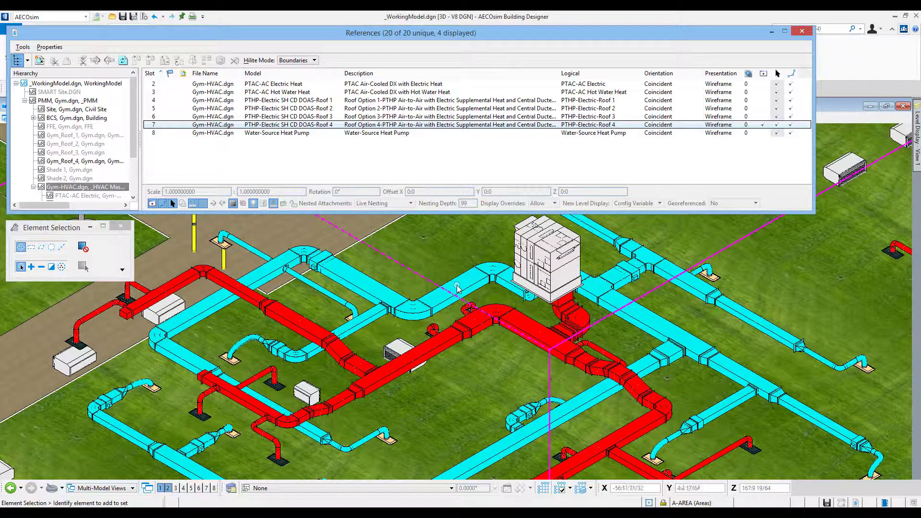
mouse_move(523, 320)
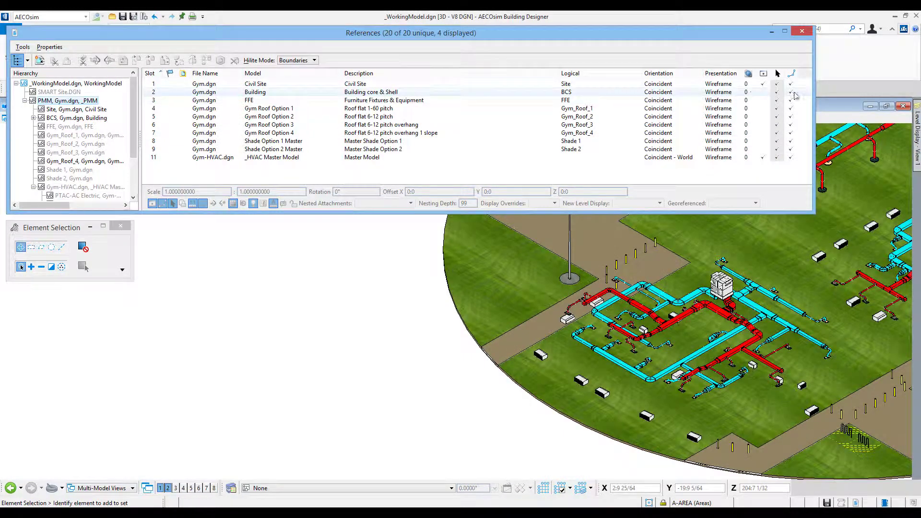
- Turn on the display of the BCS Building core & Shell and Gym Roof Option 3 references of the PMM model
click(762, 92)
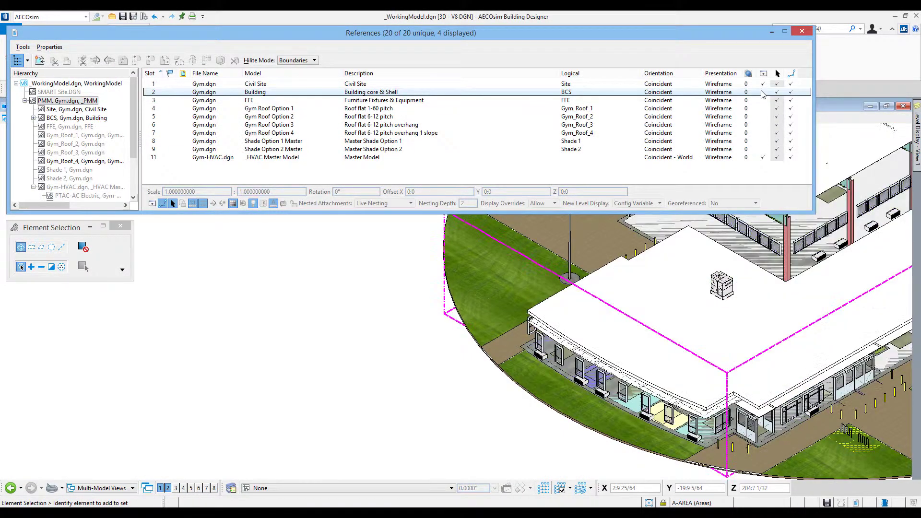
click(762, 92)
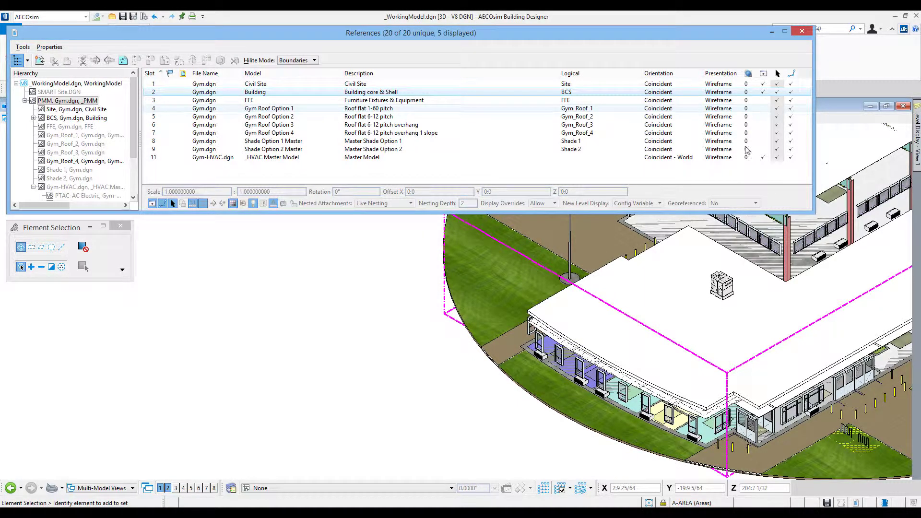
middle_drag(702, 251, 470, 386)
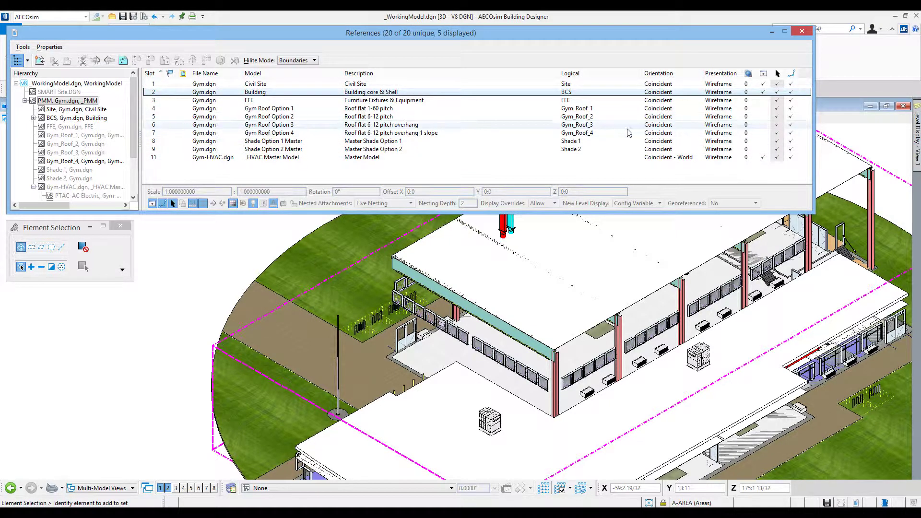
click(763, 125)
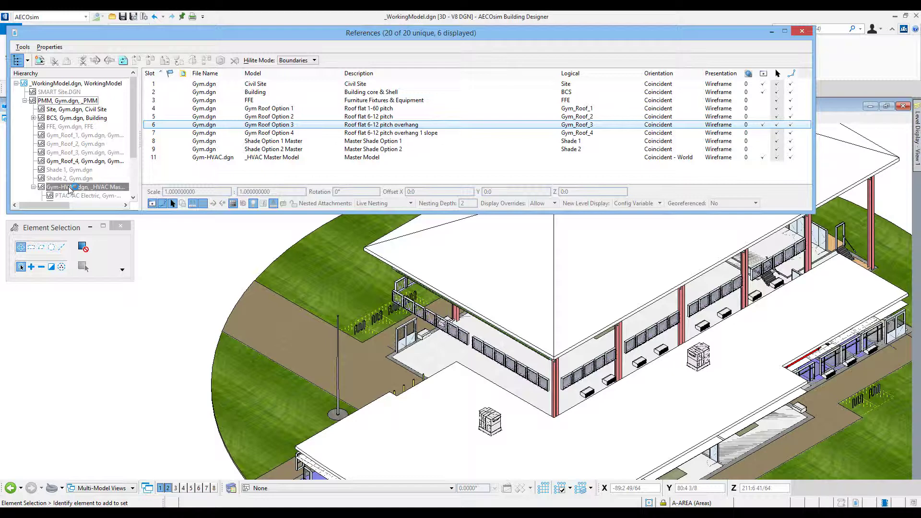
- Switch the displayed Gym-HVAC reference from PTHP-Electric-Roof 4 to PTHP-Electric-Roof 3, matching the chosen gym roof option
click(764, 126)
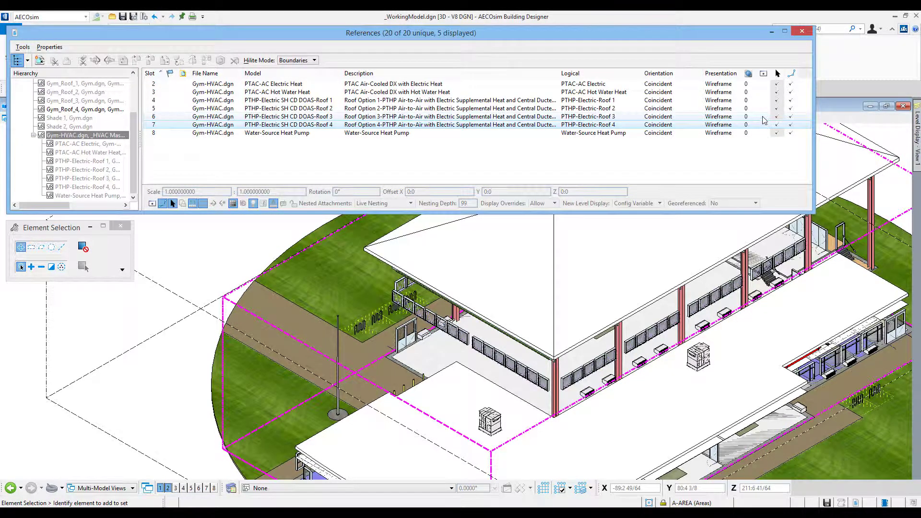
click(762, 116)
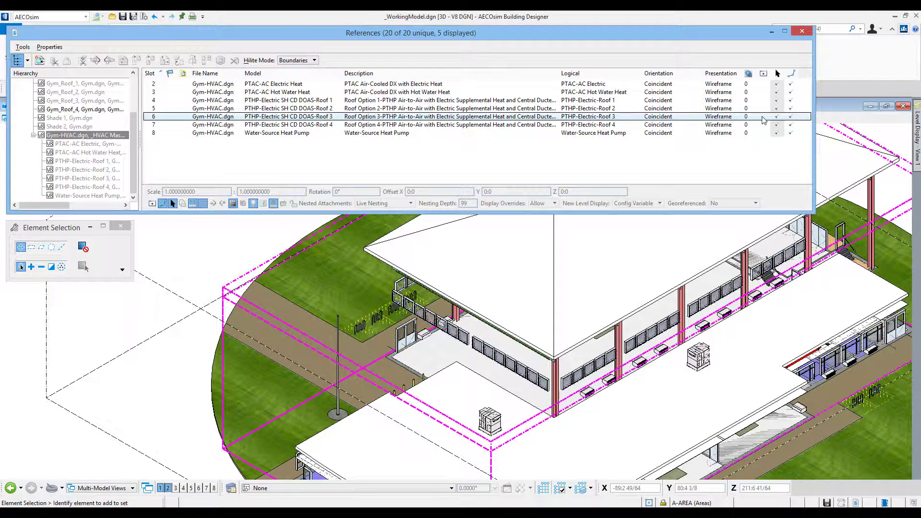
- Display the PTHP-Electric-Roof 3 reference of Gym-HVAC and close the reference list
click(763, 118)
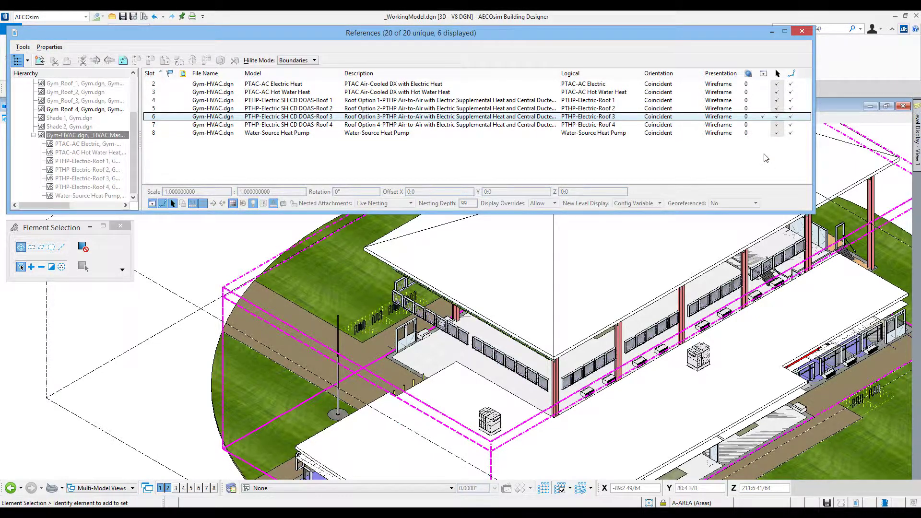
click(801, 32)
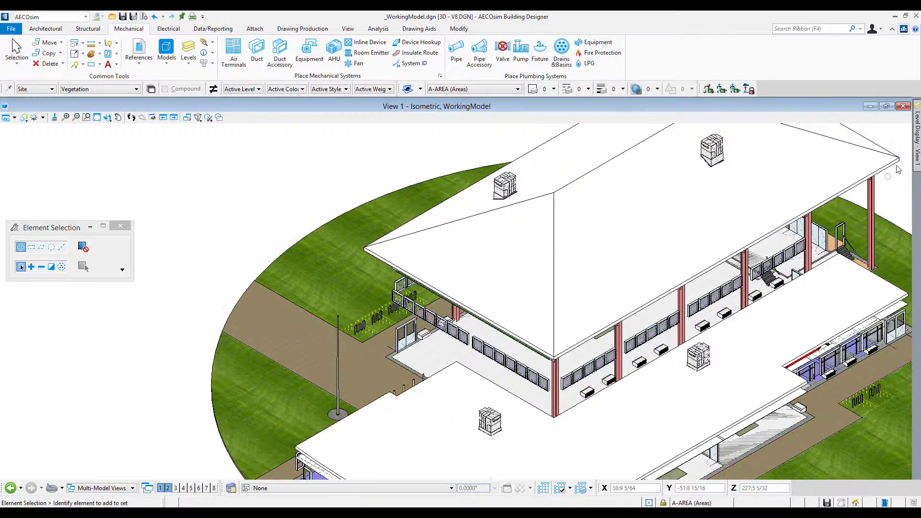
- Sort the PMM reference's levels by use in the View 1 level display and turn on A-WALL, A-WALL-FULL and A-WALL-OPEN-LVRS
mouse_move(916, 163)
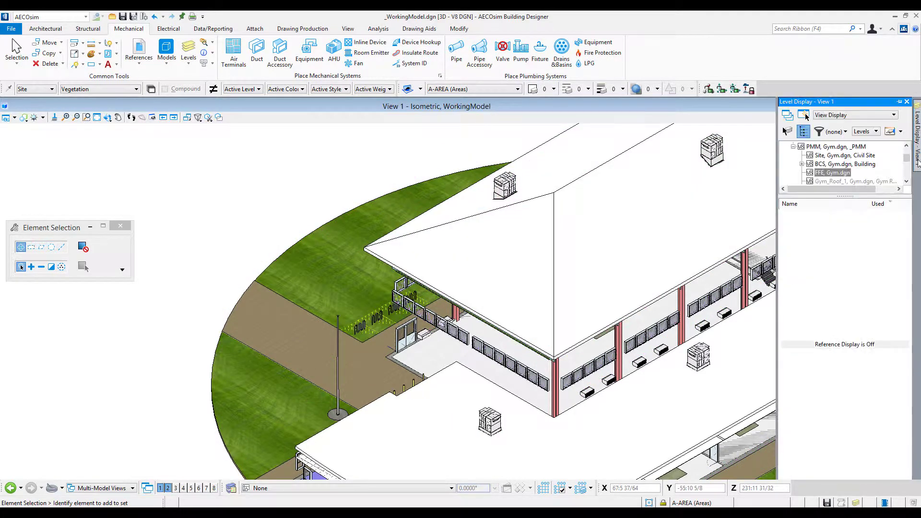
click(836, 147)
click(876, 205)
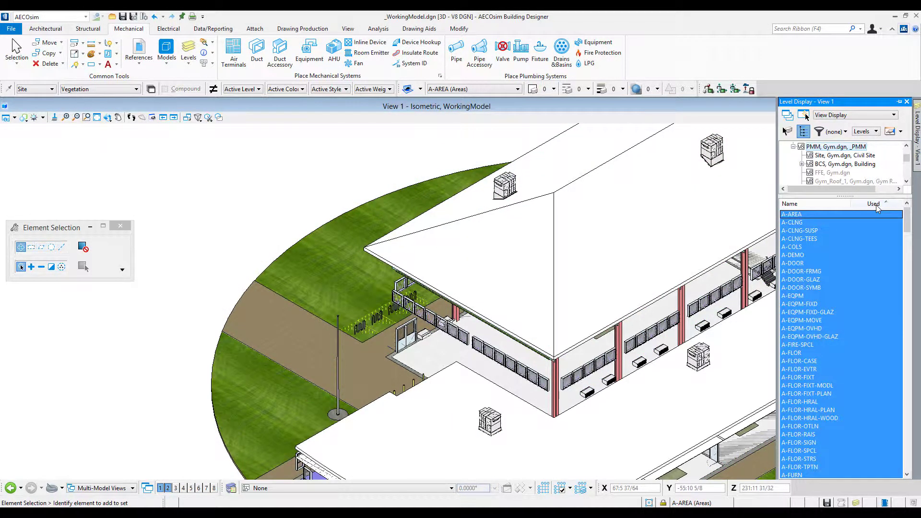
click(792, 146)
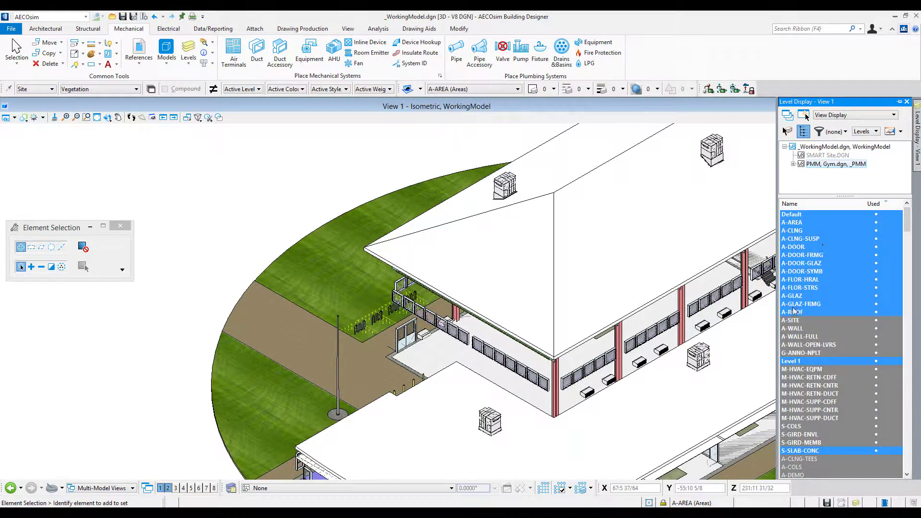
drag(797, 327, 793, 340)
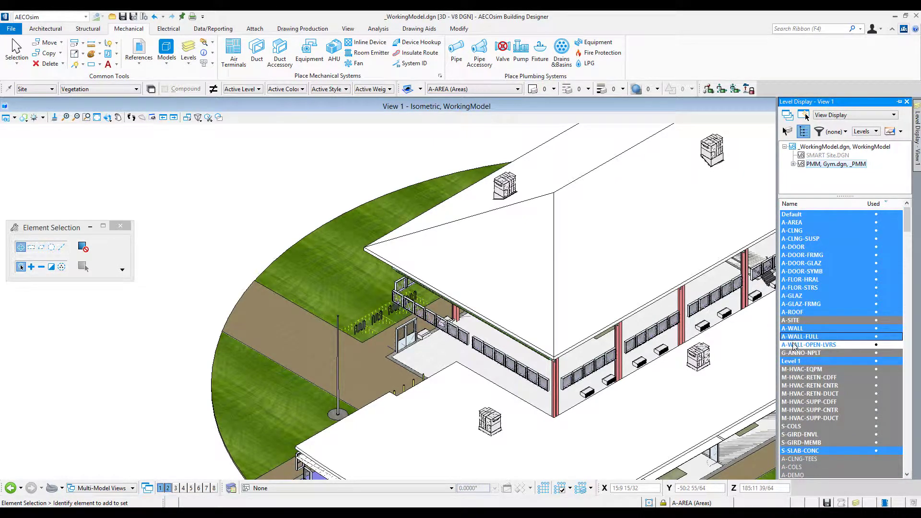
click(794, 344)
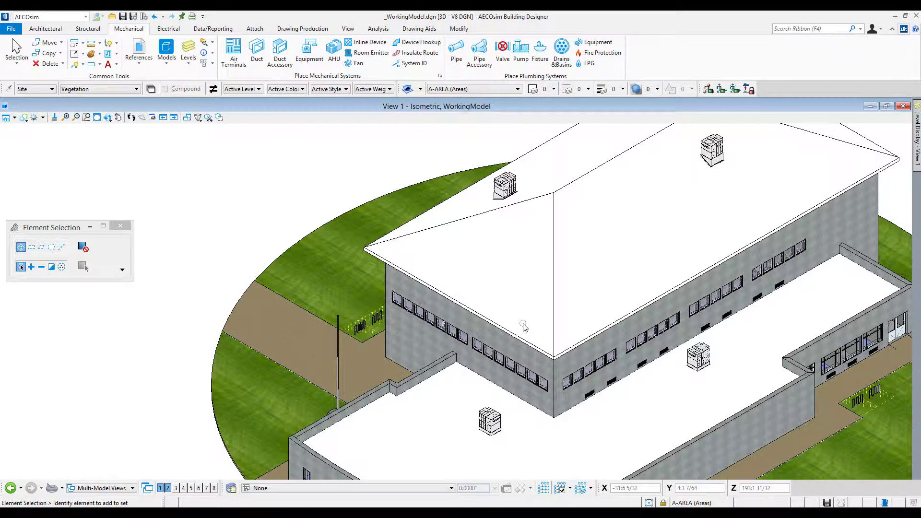
scroll(532, 327, down, 3)
middle_drag(432, 297, 270, 251)
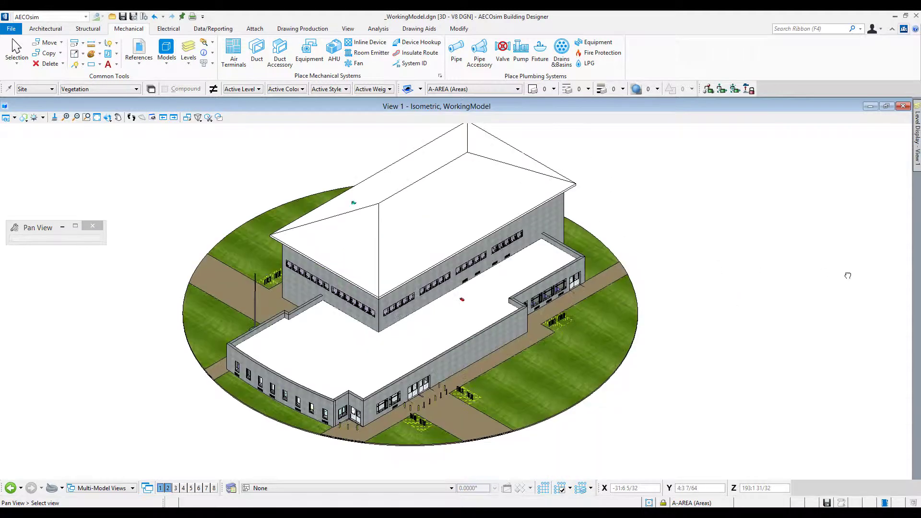